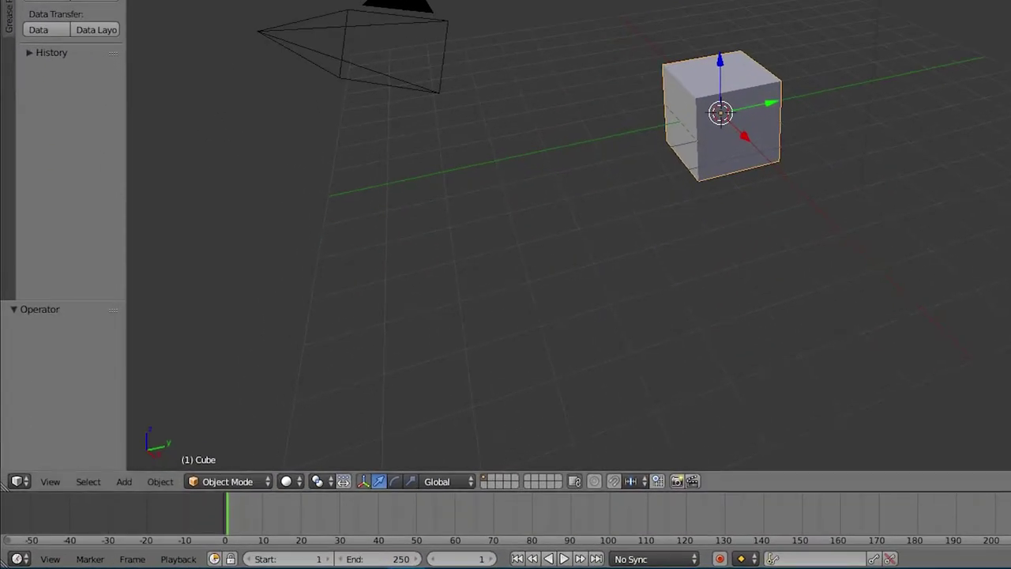
left_click(266, 481)
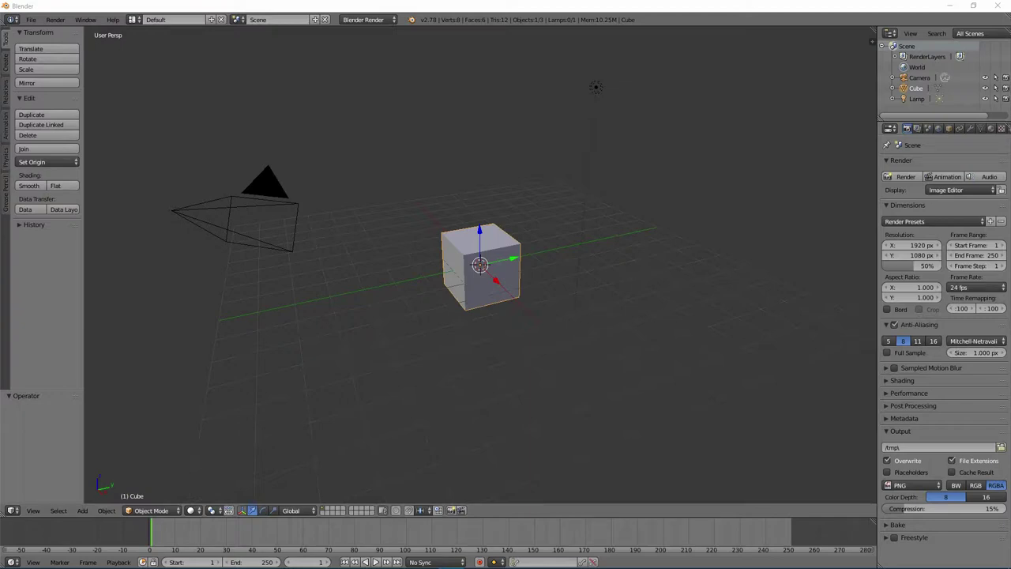
right_click(496, 220)
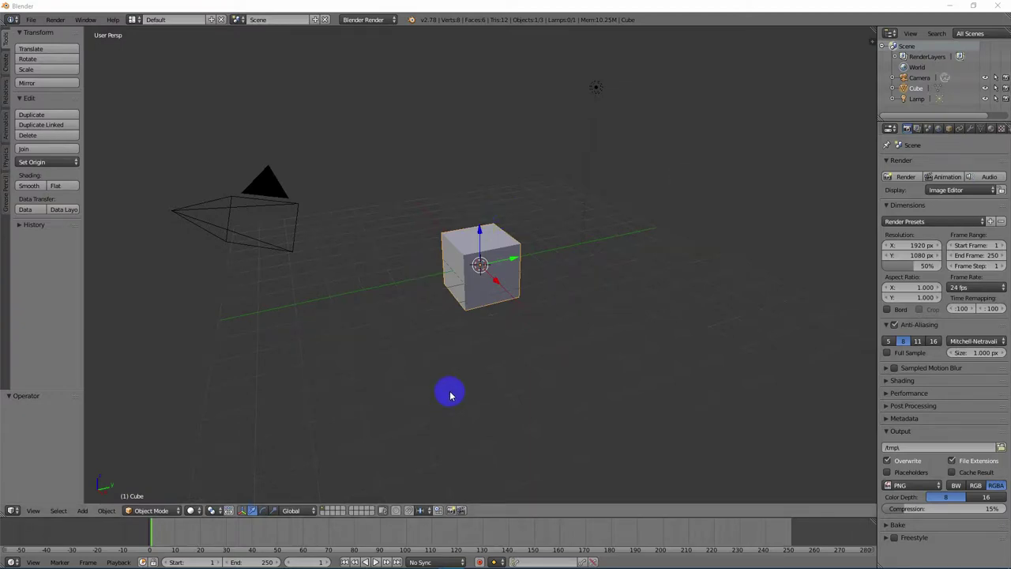
left_click(177, 511)
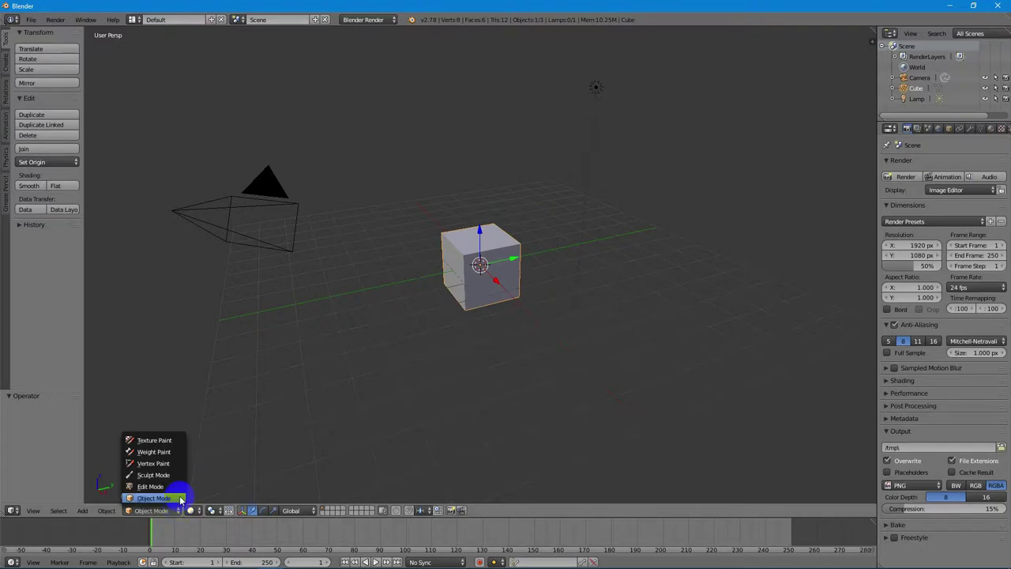
left_click(177, 511)
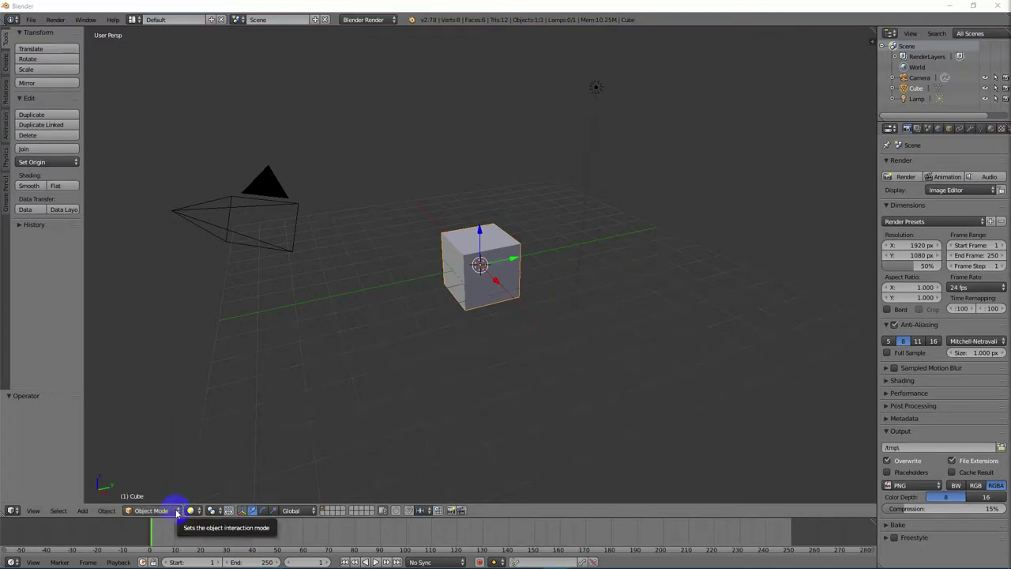
Try Edit Mode and Vertex Paint mode on the cube and return it to Object Mode
left_click(177, 511)
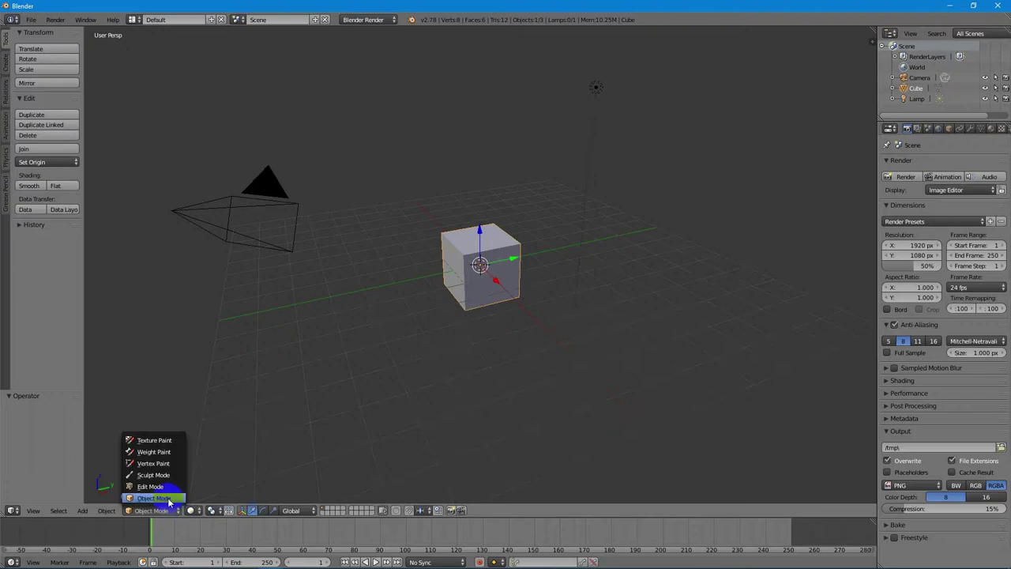
left_click(169, 483)
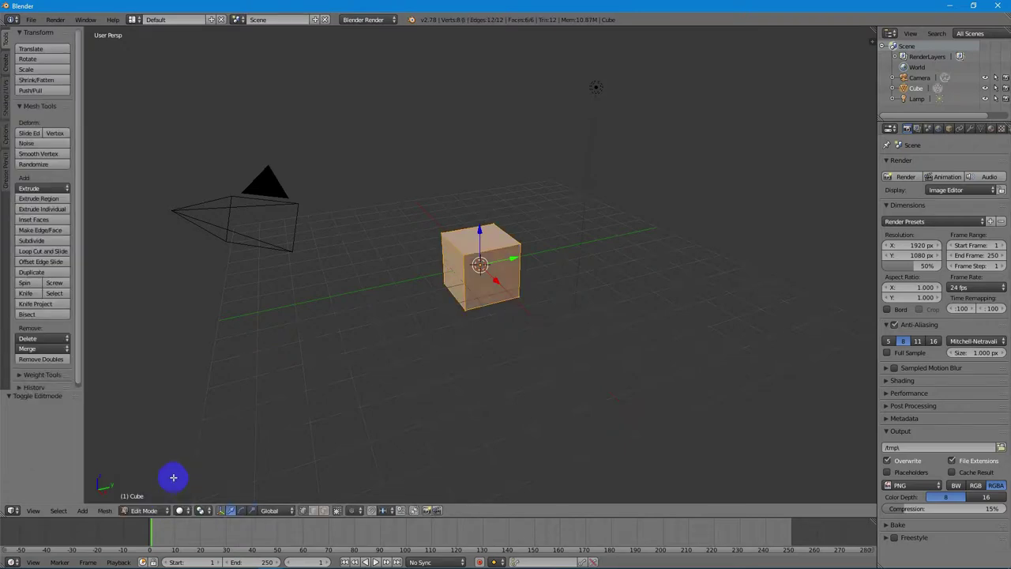
left_click(163, 505)
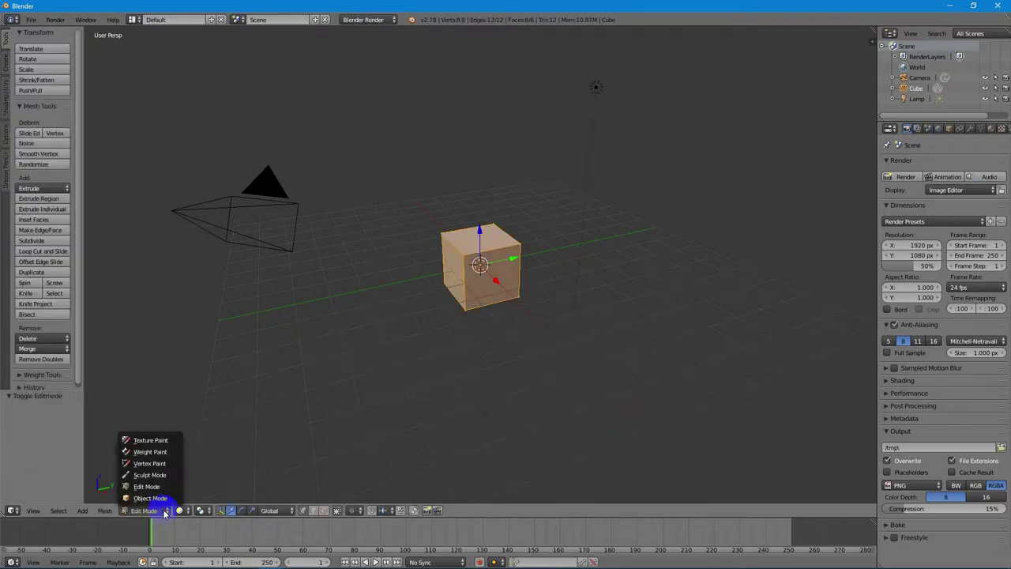
left_click(167, 468)
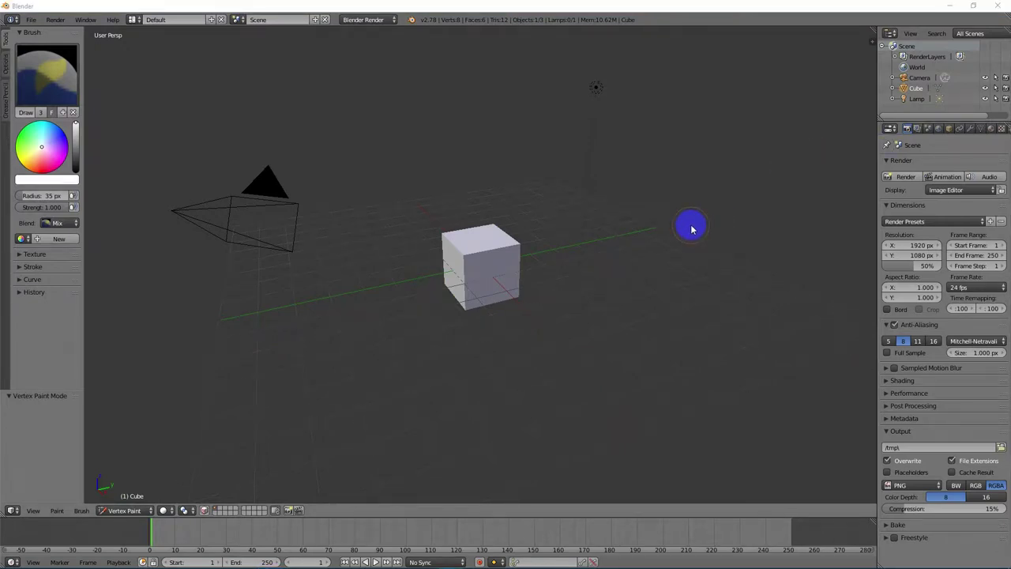
left_click(131, 509)
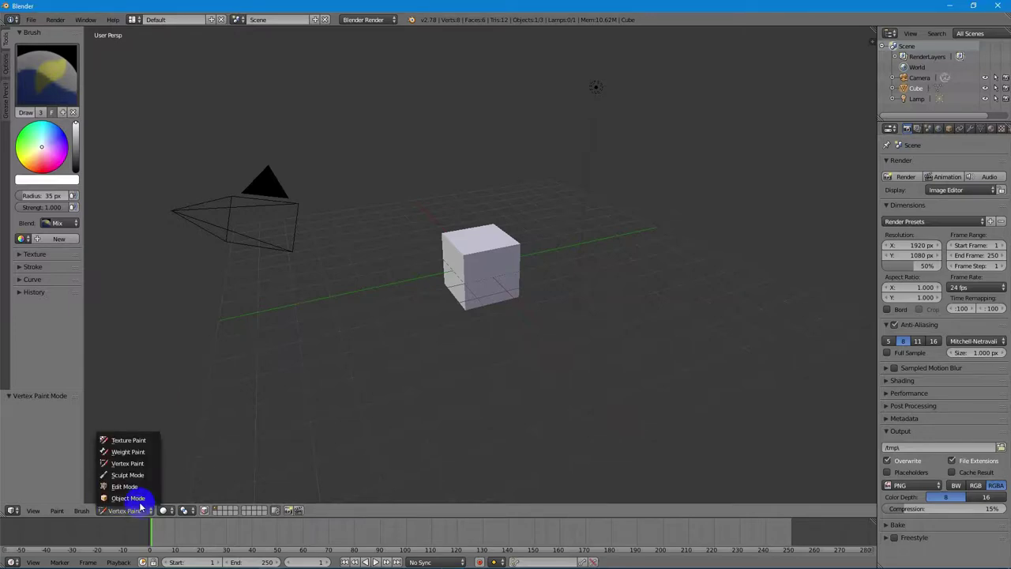
left_click(136, 495)
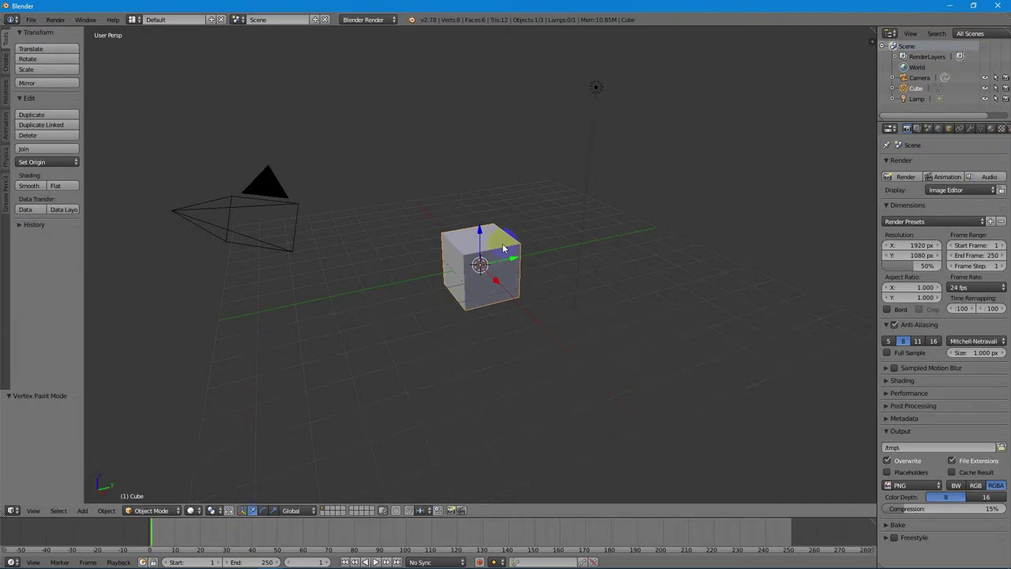
Try moving the cube upward and scaling it up to about 1.7 times its size
key("g")
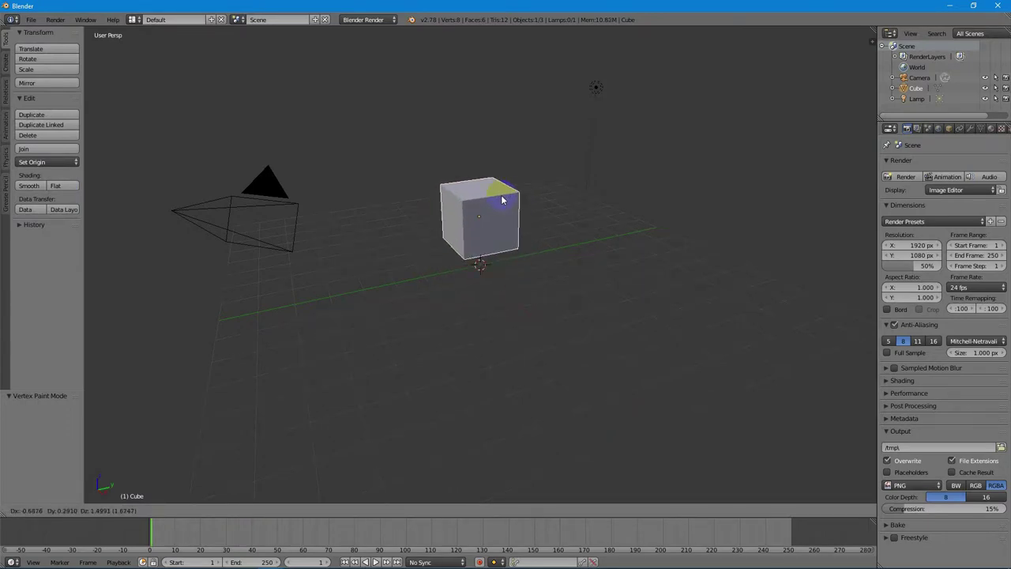
right_click(498, 198)
key("s")
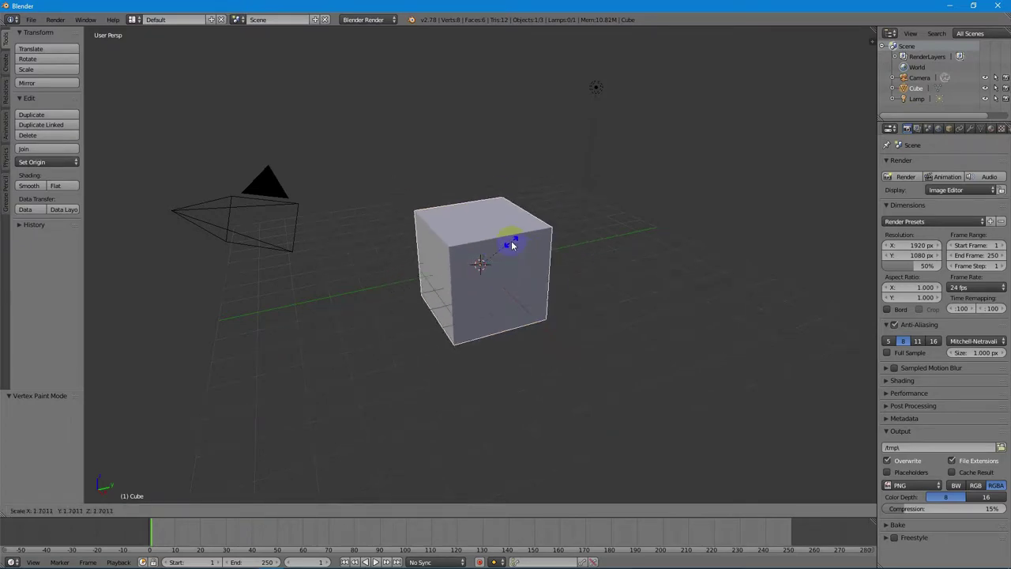
right_click(511, 245)
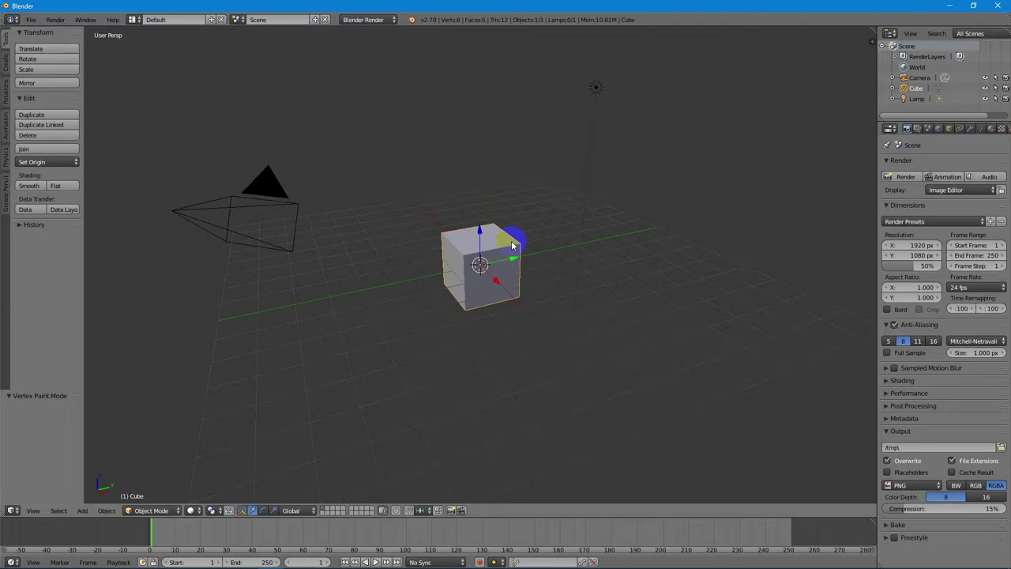
Scale the cube uniformly by about 1.79 and enter Edit Mode
key("s")
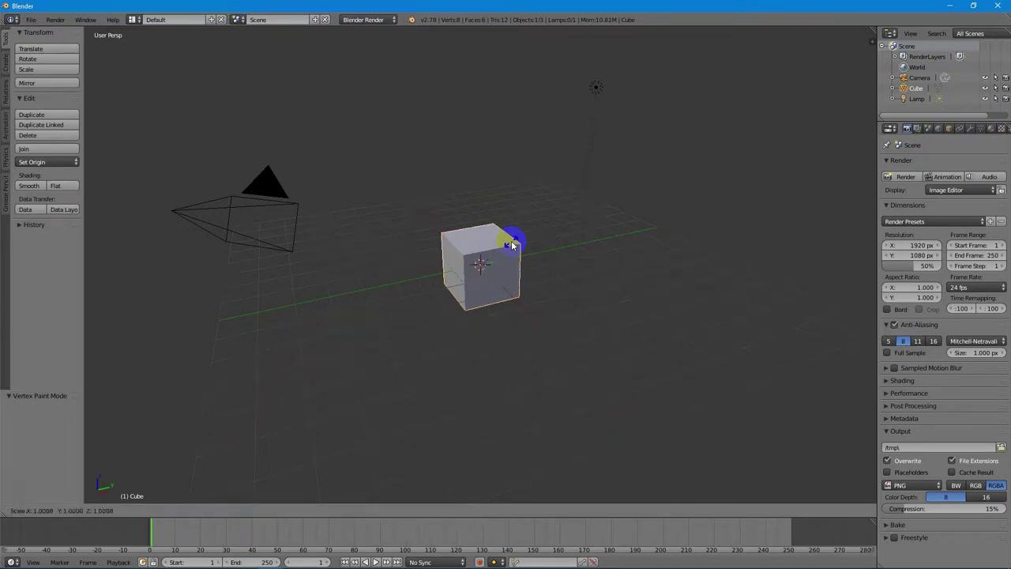
left_click(537, 227)
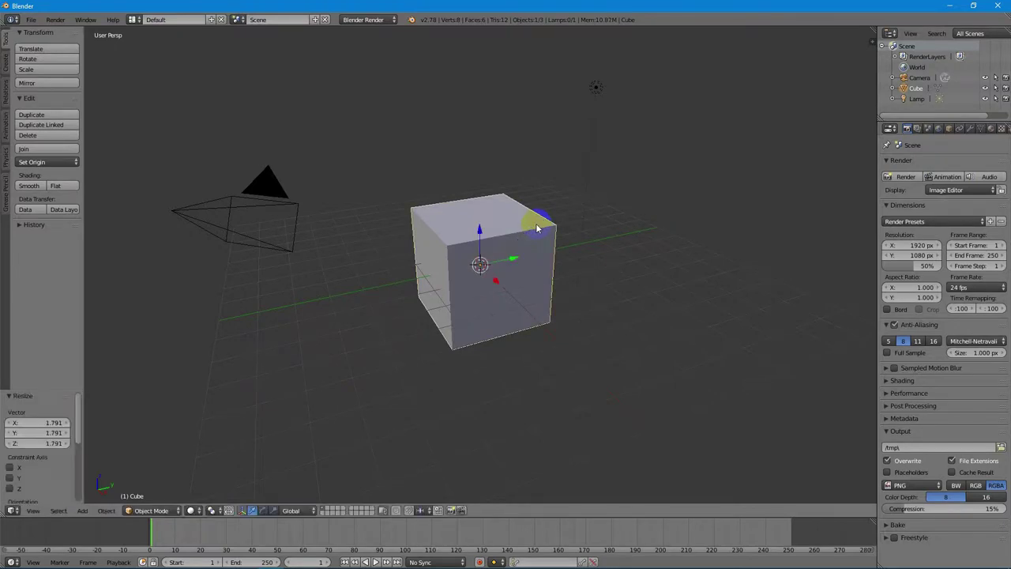
left_click(179, 509)
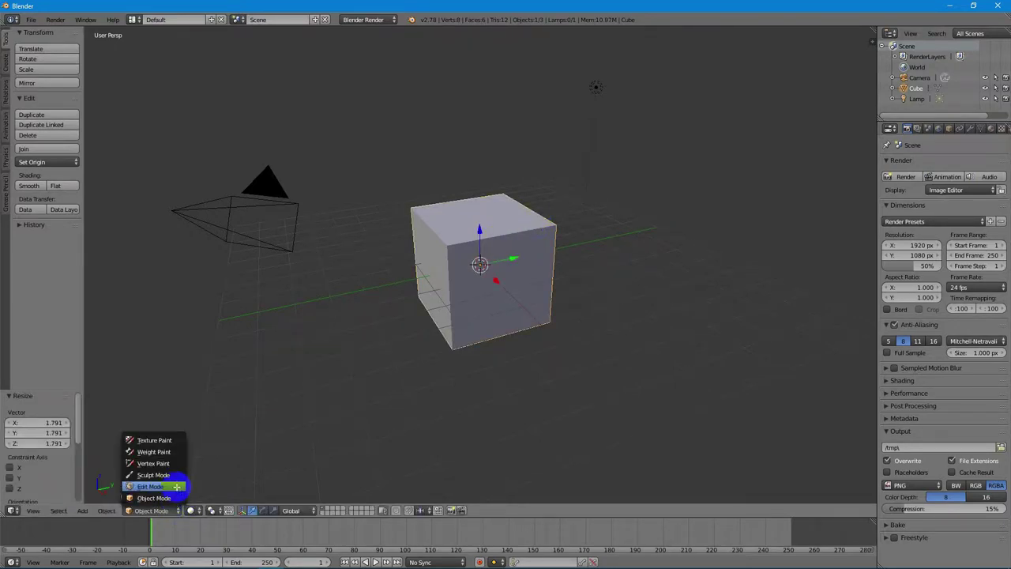
left_click(176, 488)
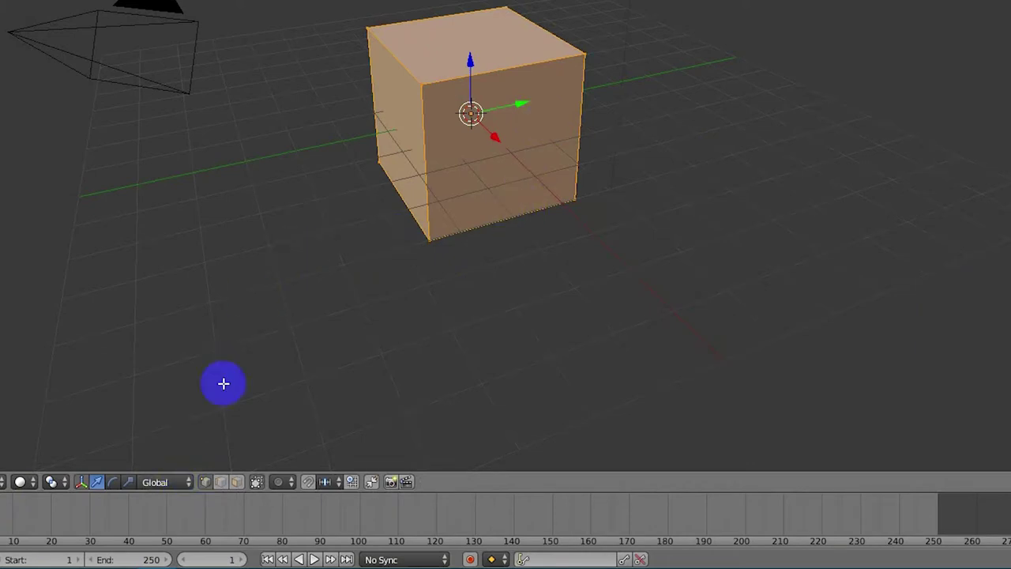
Select two top corner vertices of the cube in turn, and two of its front-face edges in edge selection mode
right_click(421, 84)
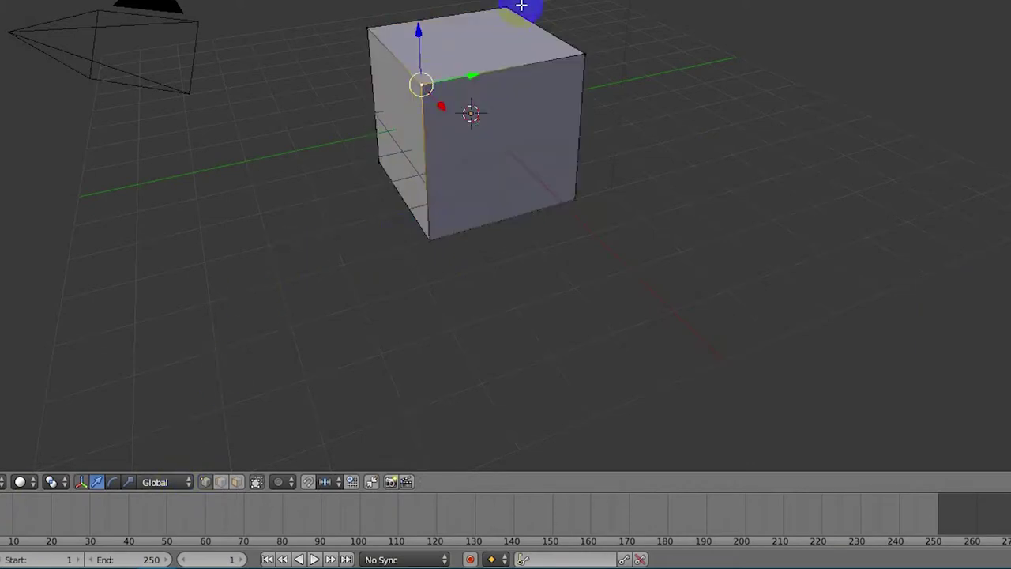
right_click(584, 54)
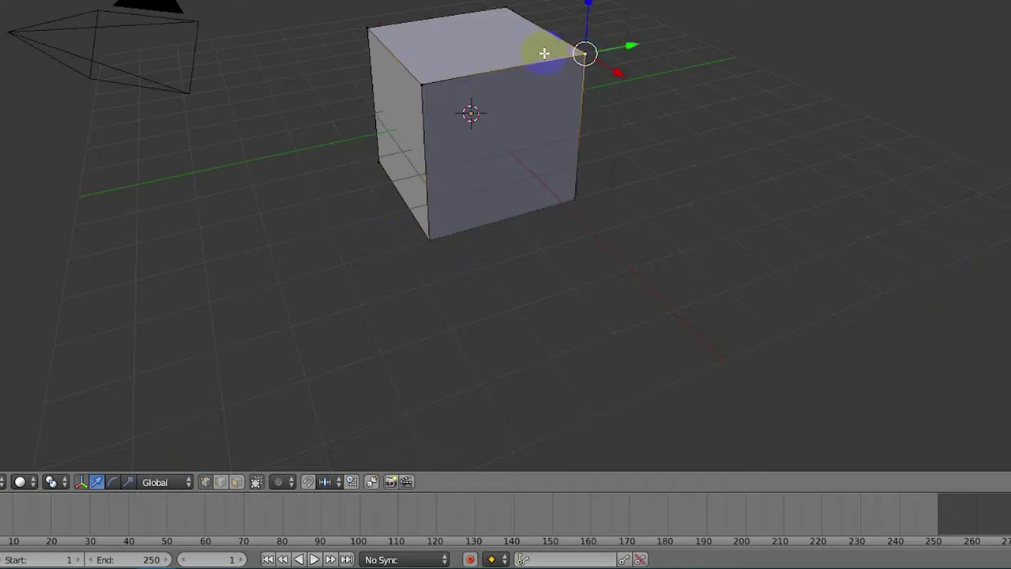
left_click(220, 482)
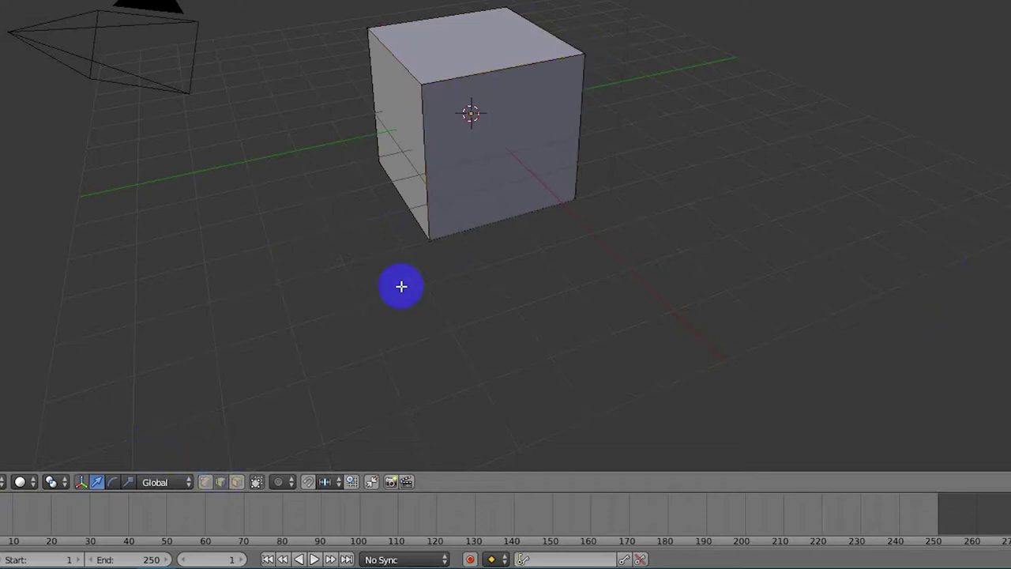
right_click(504, 70)
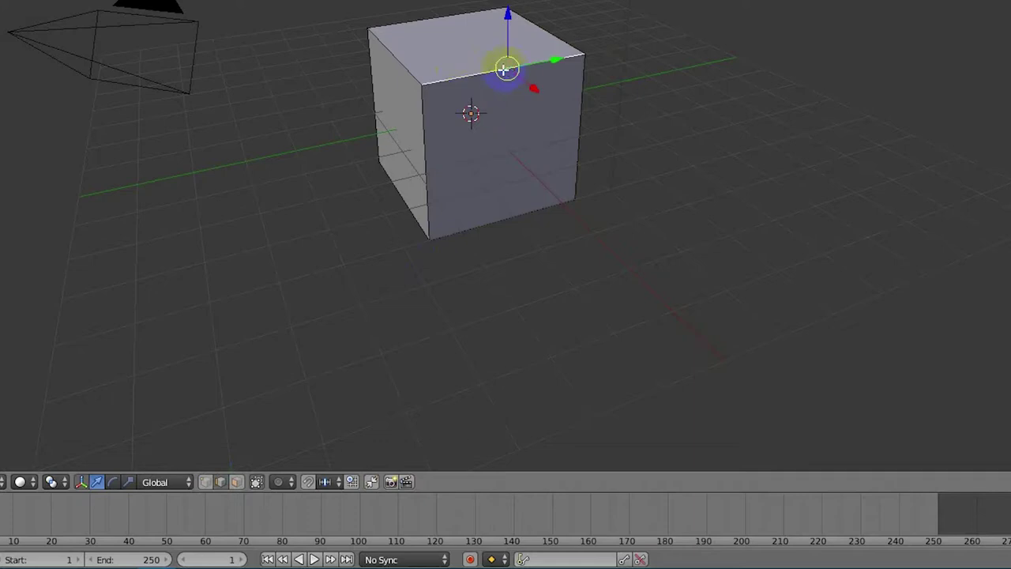
right_click(429, 147)
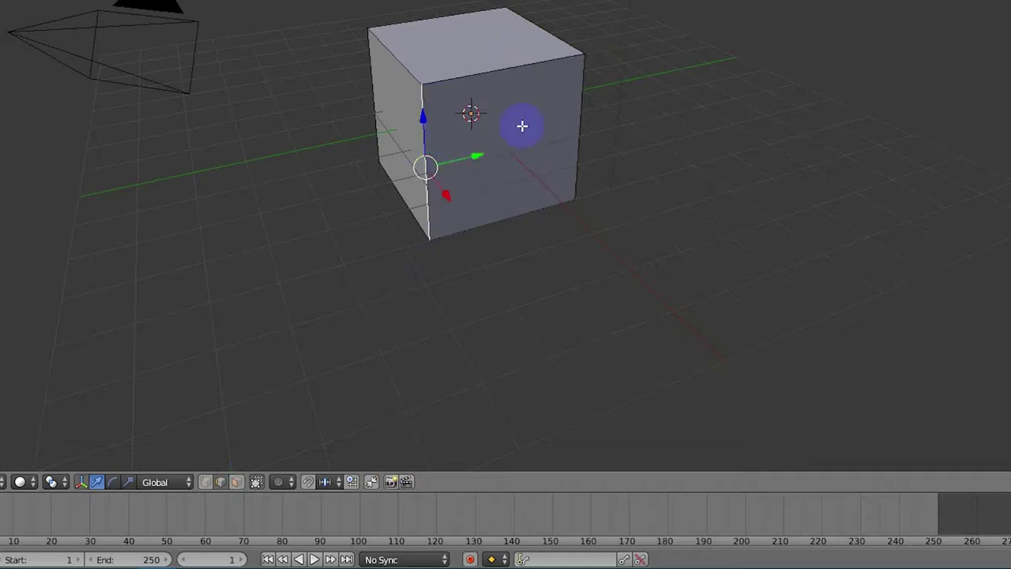
Switch to face selection and select the cube's front, top and left side faces one at a time
left_click(236, 482)
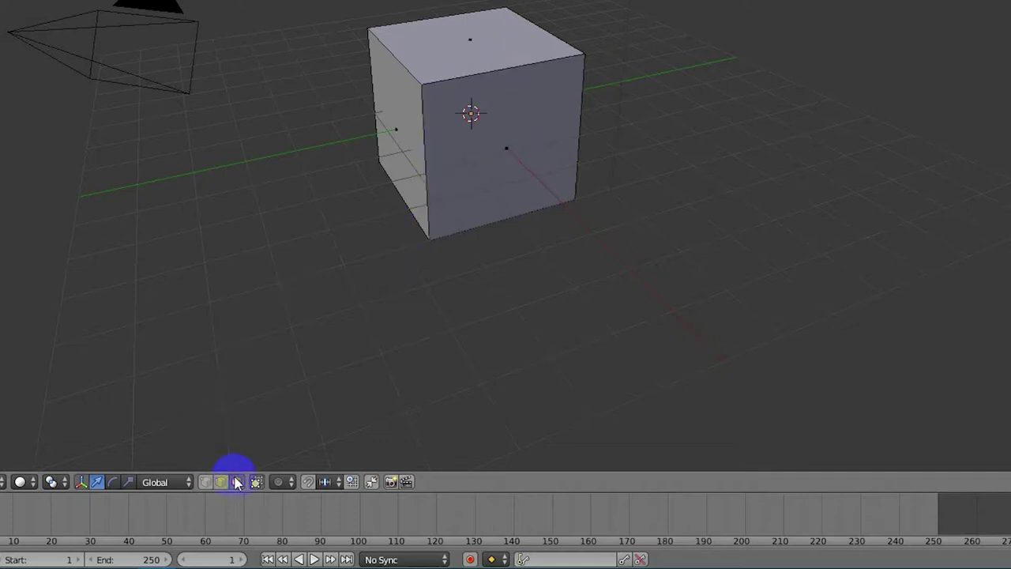
right_click(503, 131)
right_click(481, 27)
right_click(417, 71)
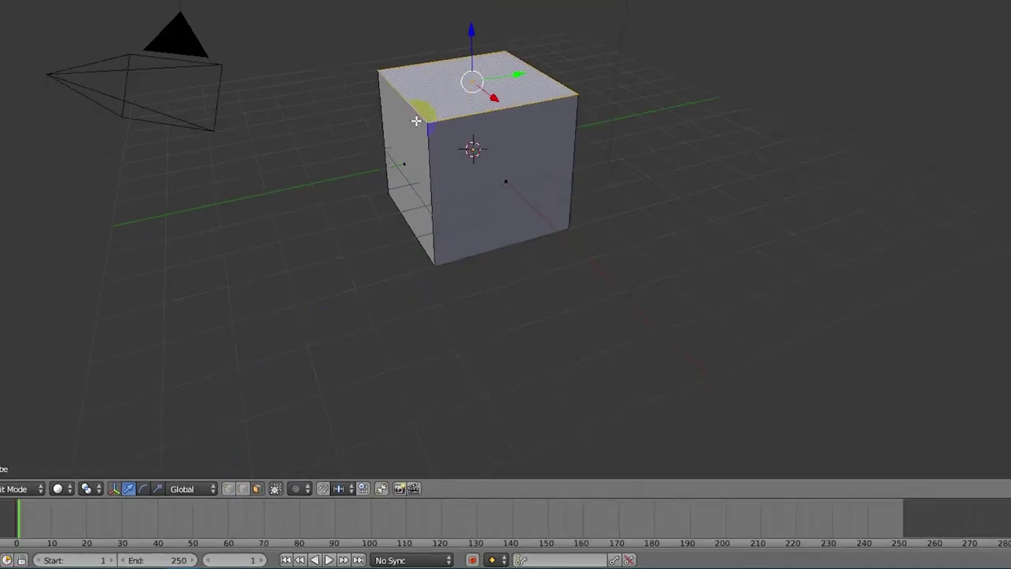
right_click(416, 120)
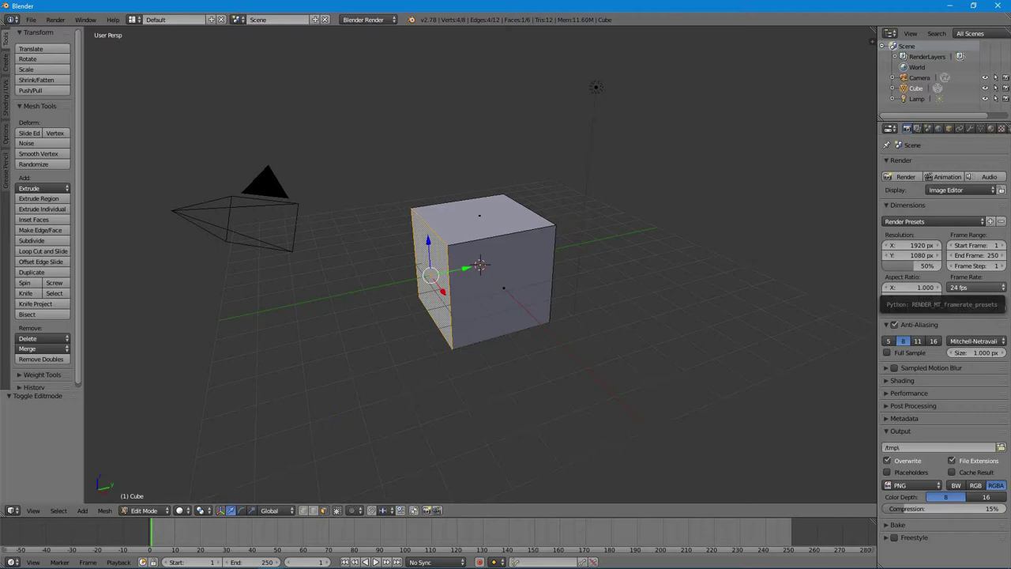
right_click(486, 215)
right_click(505, 284)
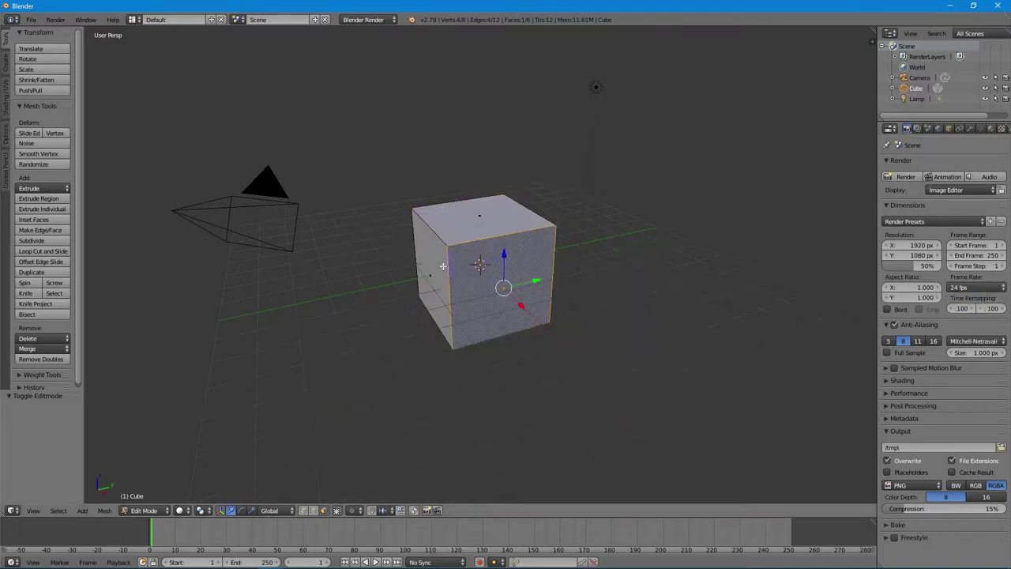
right_click(428, 263)
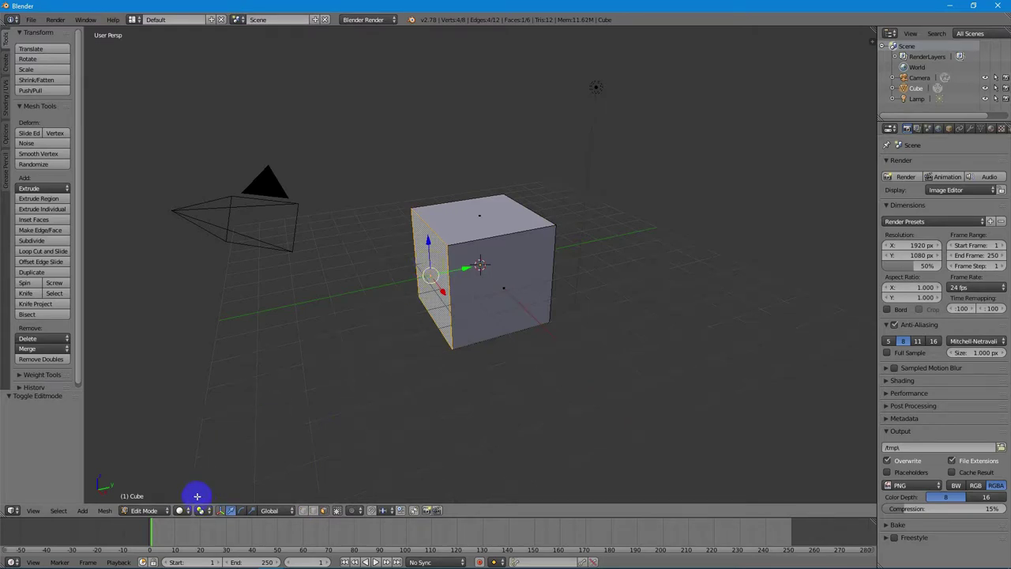
In vertex selection mode, select the cube's nearest top corner and try moving that vertex outward
left_click(303, 510)
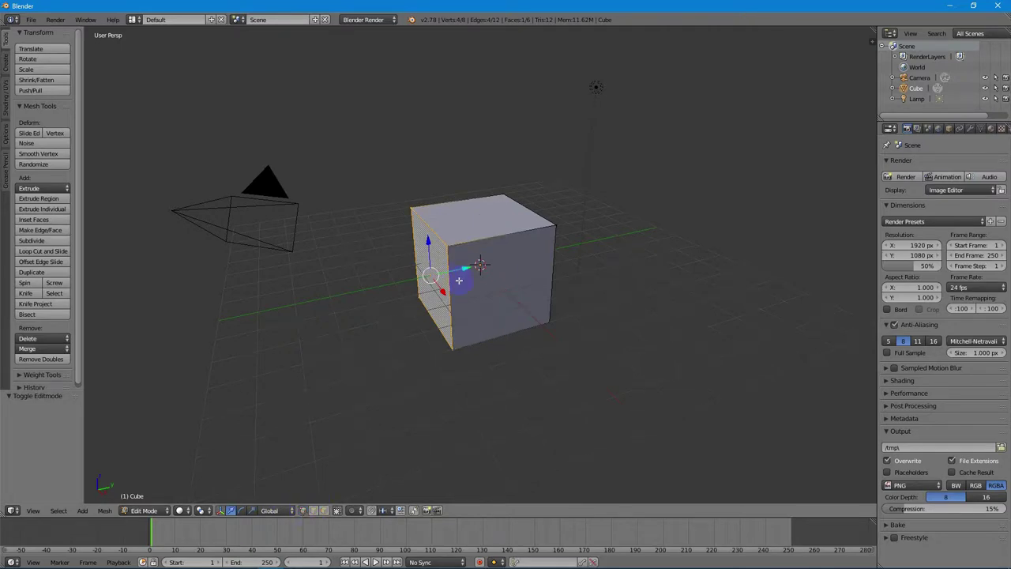
right_click(447, 246)
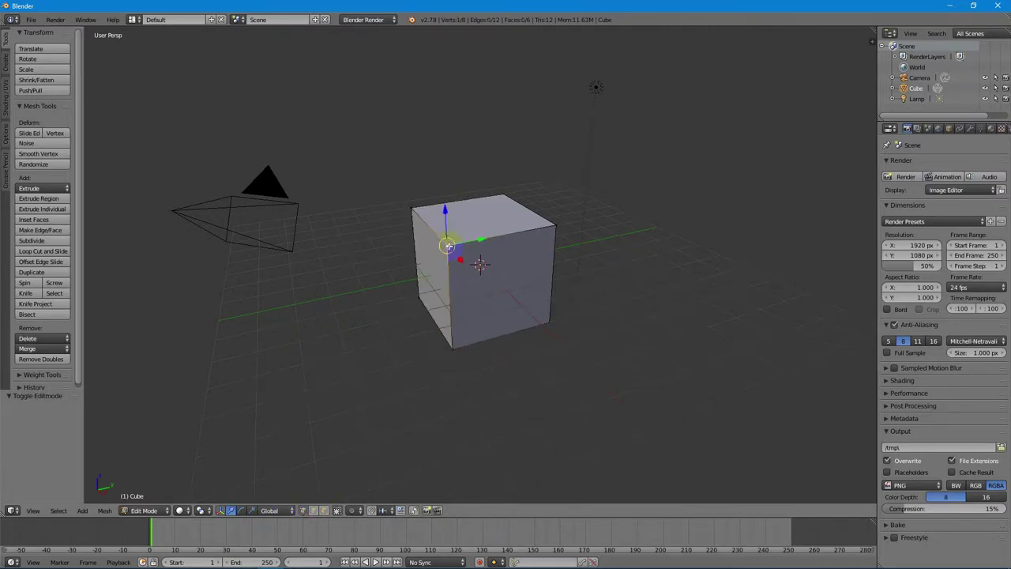
key("g")
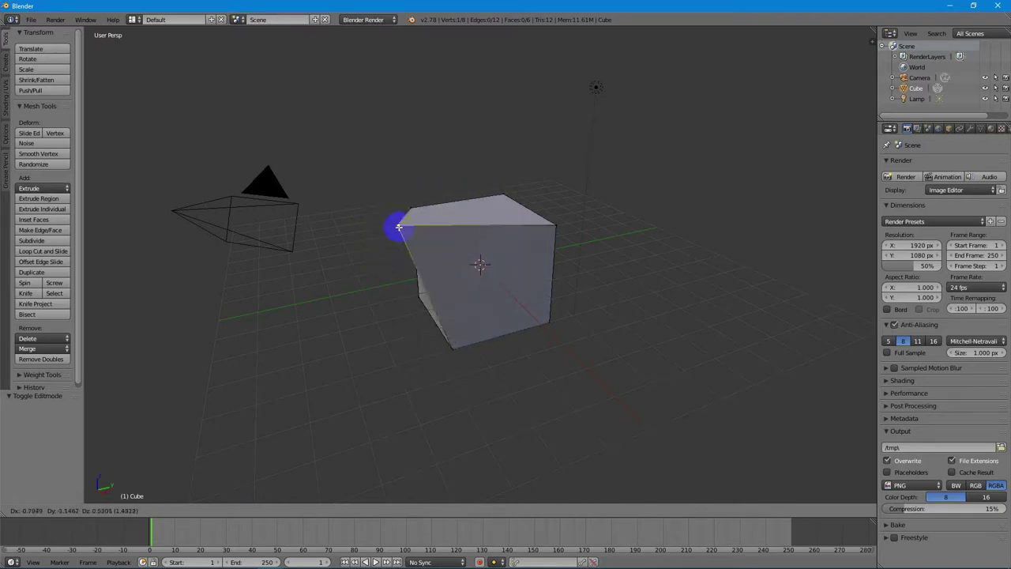
key("Escape")
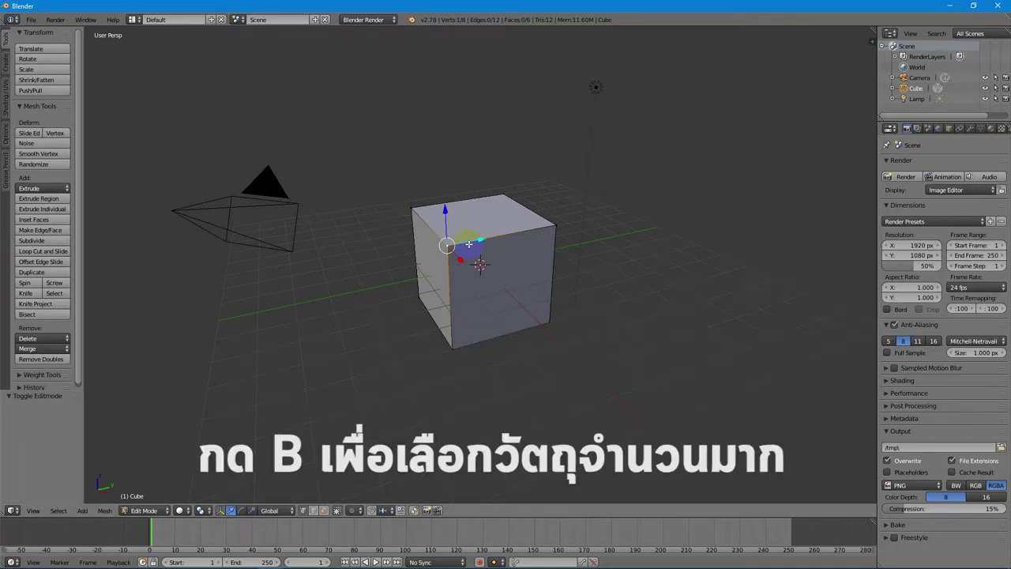
Box-select the visible vertices on the lower part of the cube's left side and try moving the selection outward
key("b")
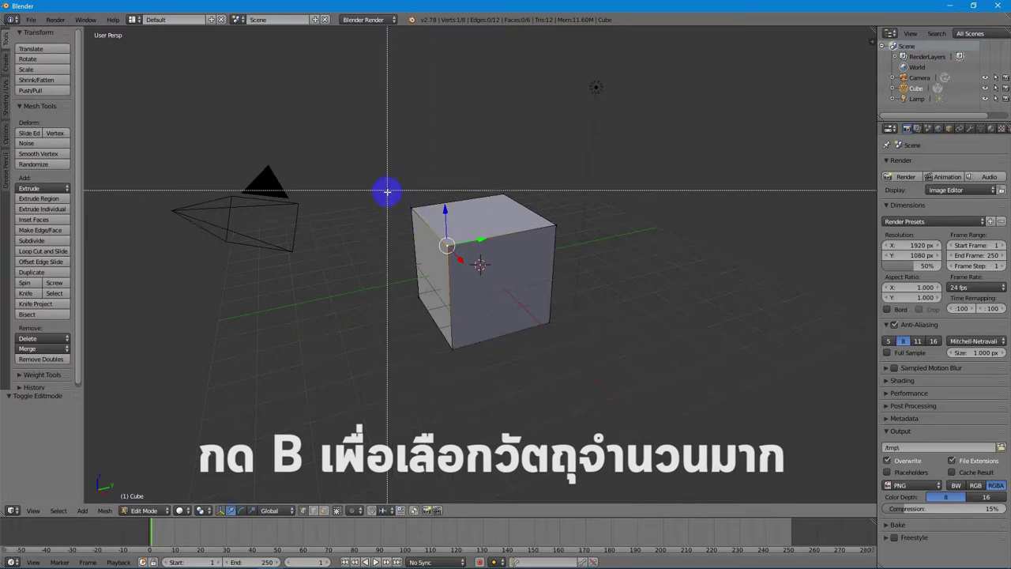
left_click_drag(378, 232, 486, 368)
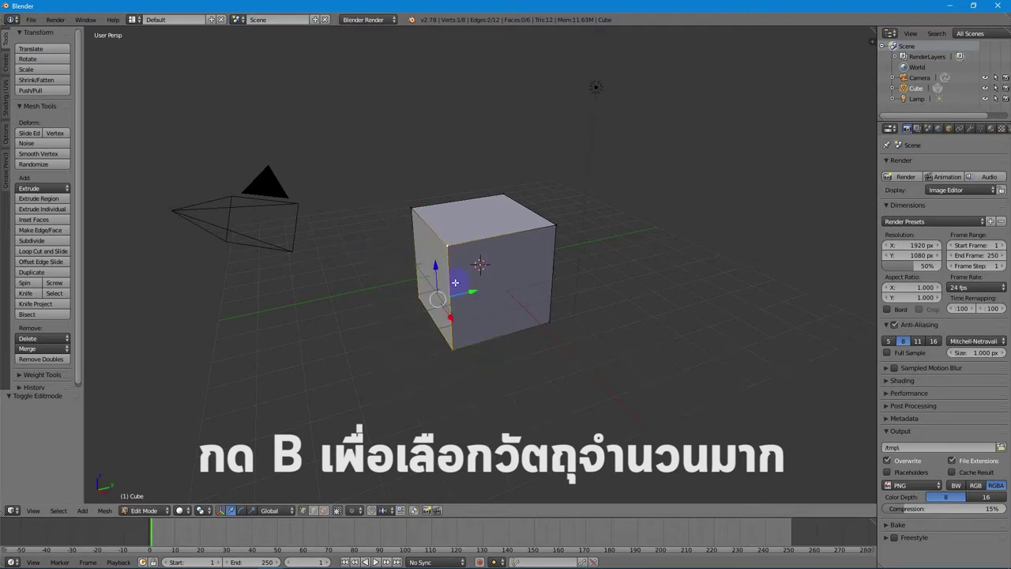
key("g")
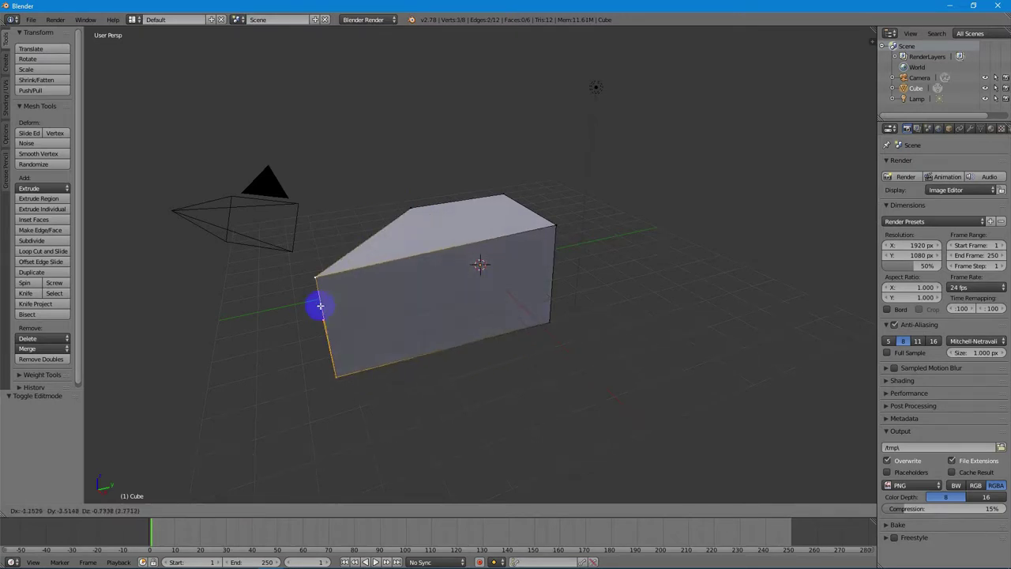
right_click(435, 300)
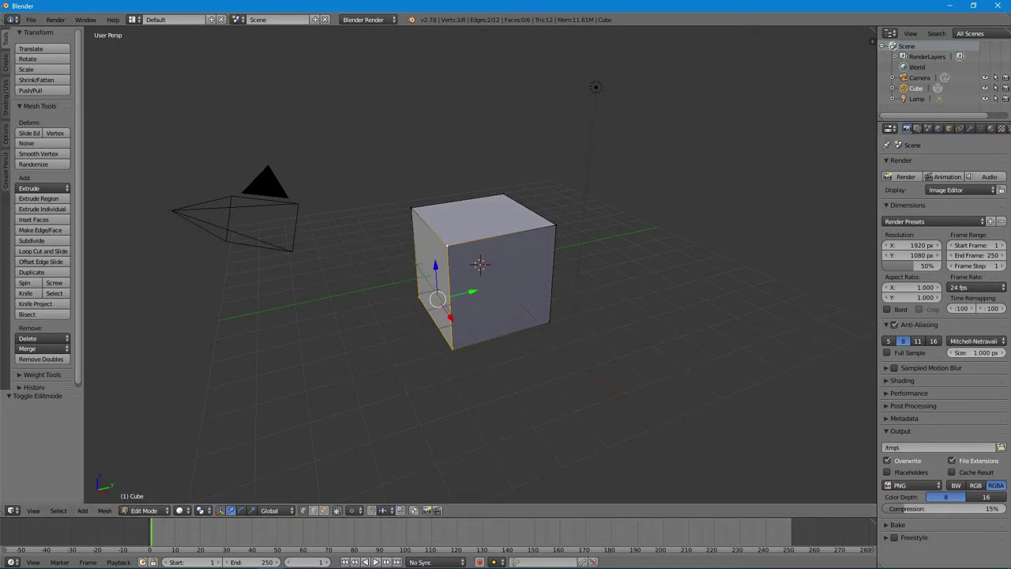
Undo the last selection change on the cube, switch it to Sculpt Mode, and toggle to Edit Mode and back
key("ctrl+z")
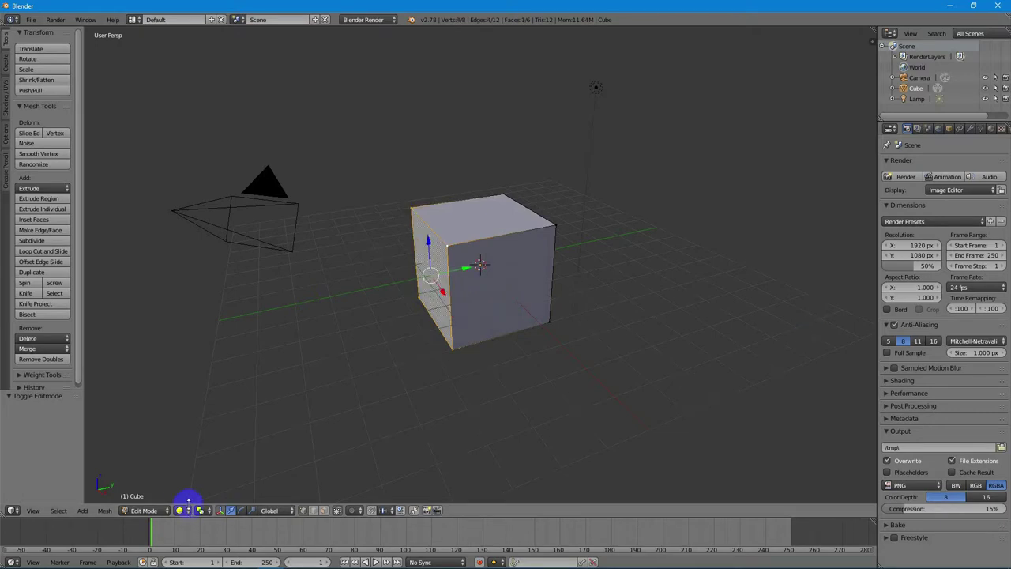
left_click(156, 511)
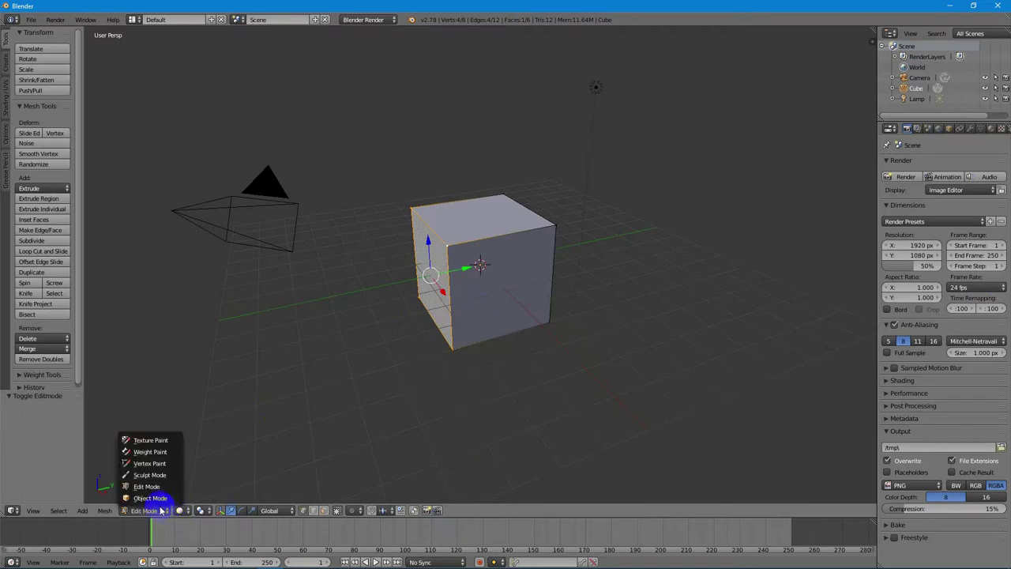
left_click(161, 475)
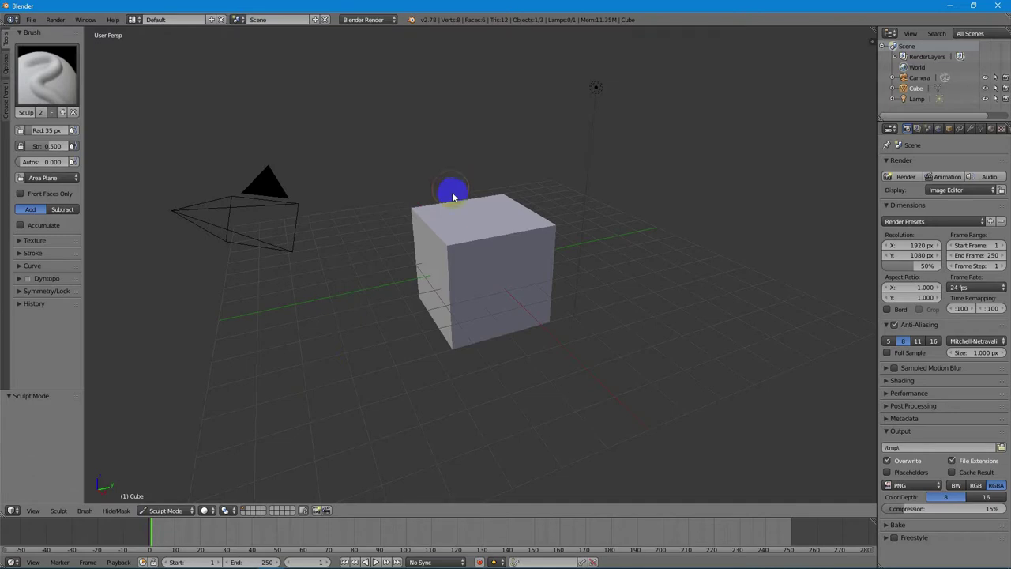
key("Tab")
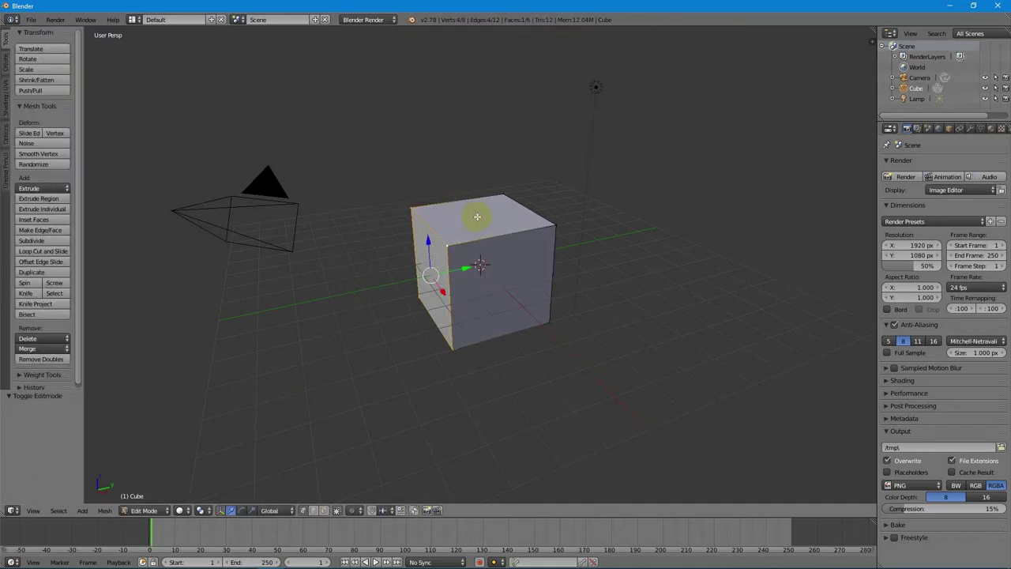
key("Tab")
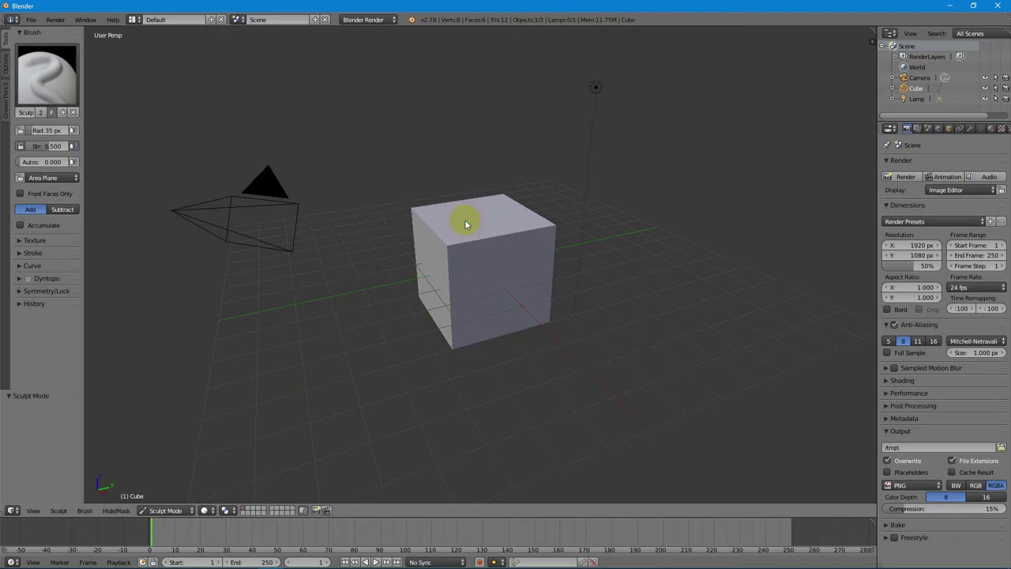
Return the cube to Object Mode and delete it
left_click(162, 510)
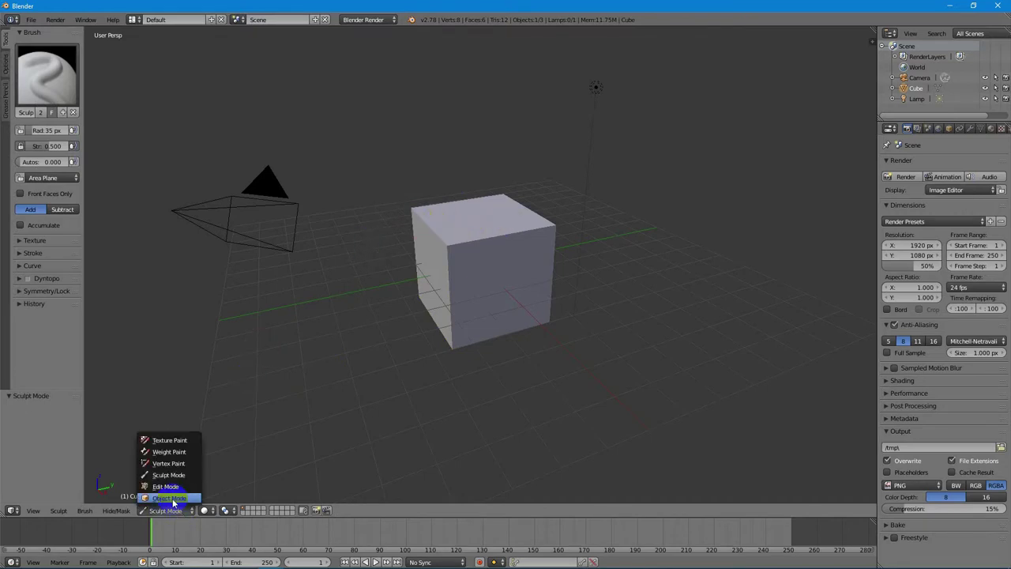
left_click(174, 501)
key("x")
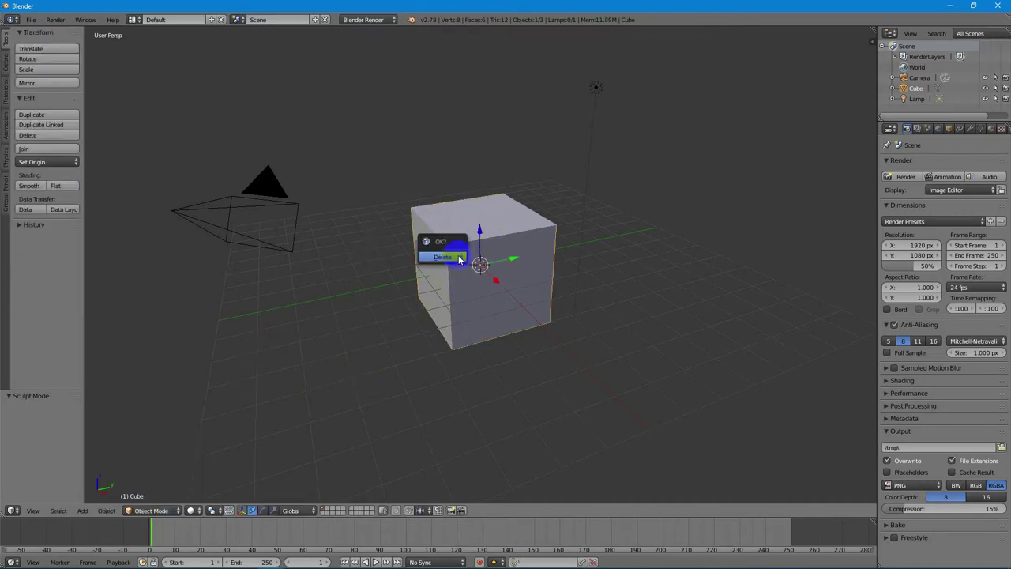
left_click(436, 257)
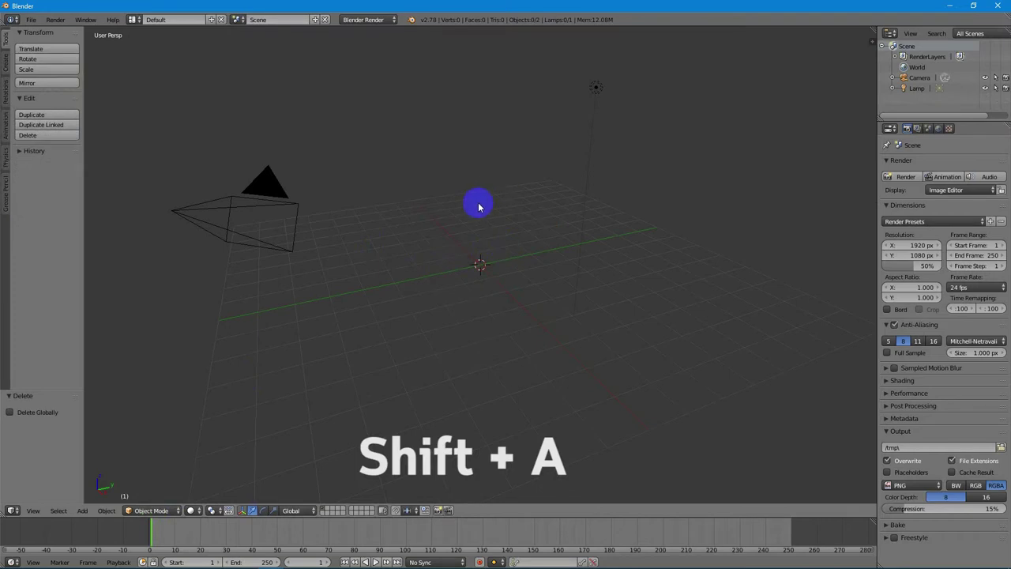
Add a Monkey mesh to the scene
key("shift+a")
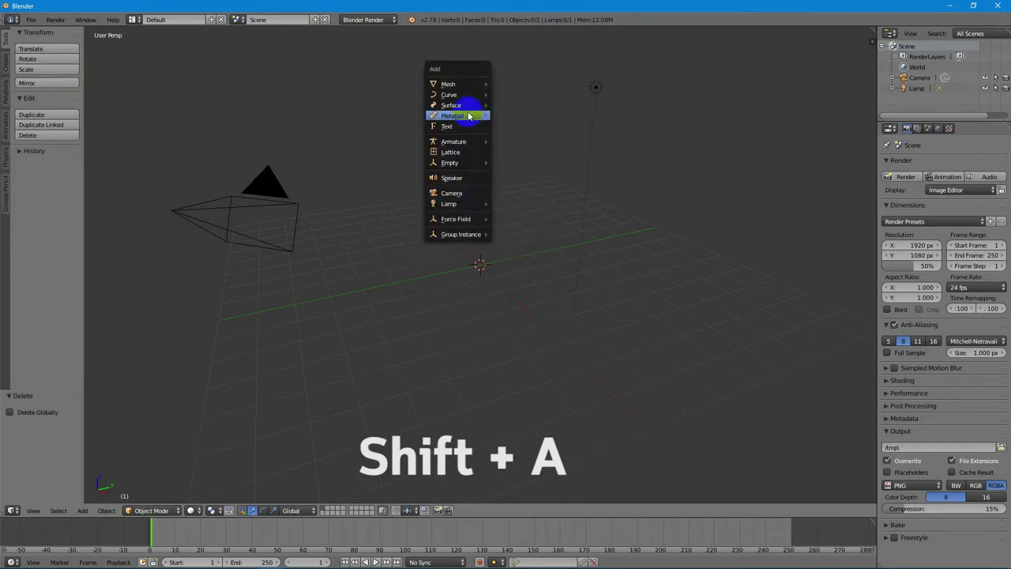
mouse_move(480, 88)
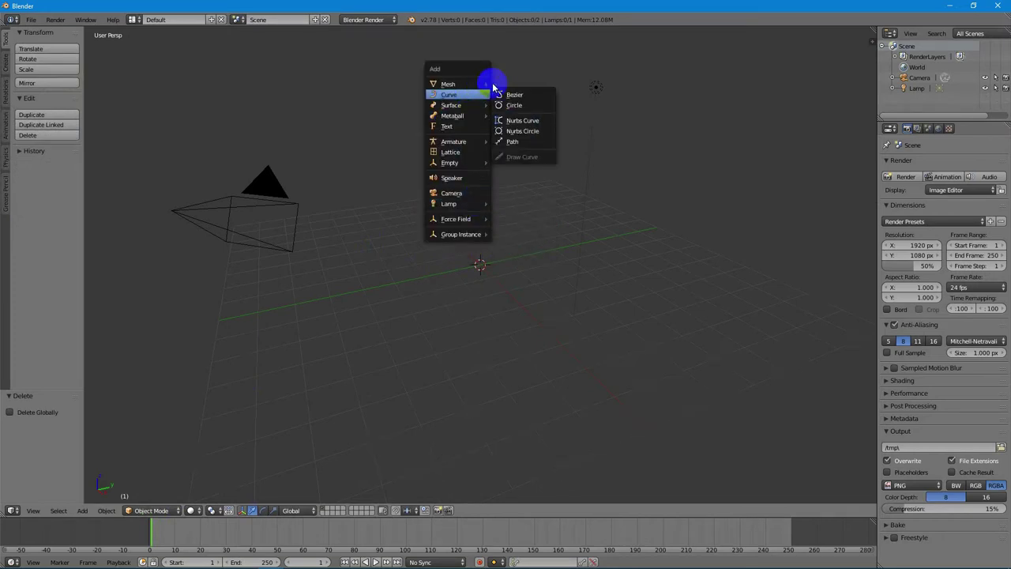
left_click(523, 185)
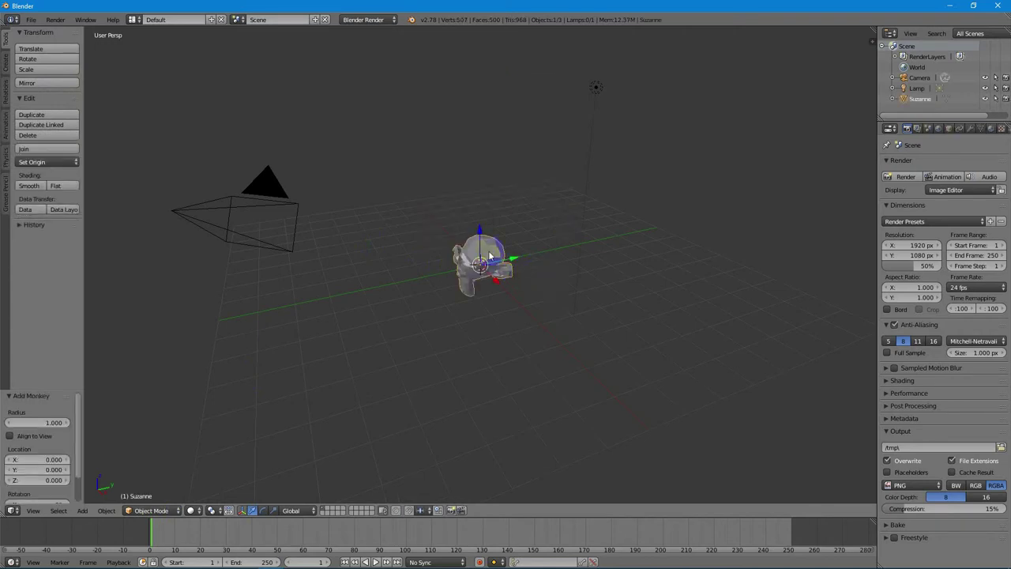
Move the monkey up by about 2 units, with slight X and Y offsets, and scale it to about 3 times its size
key("g")
left_click(506, 190)
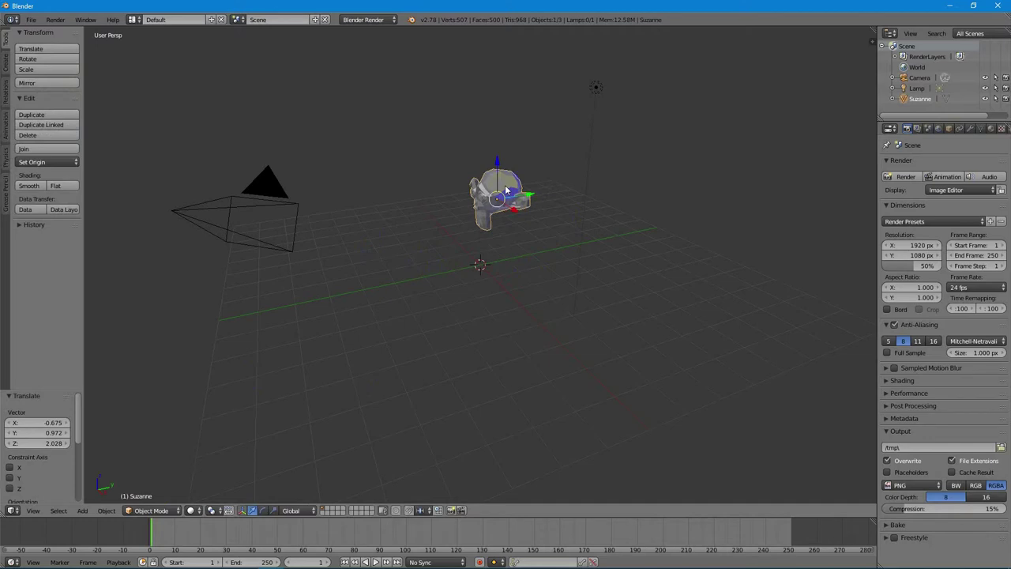
key("s")
left_click(511, 184)
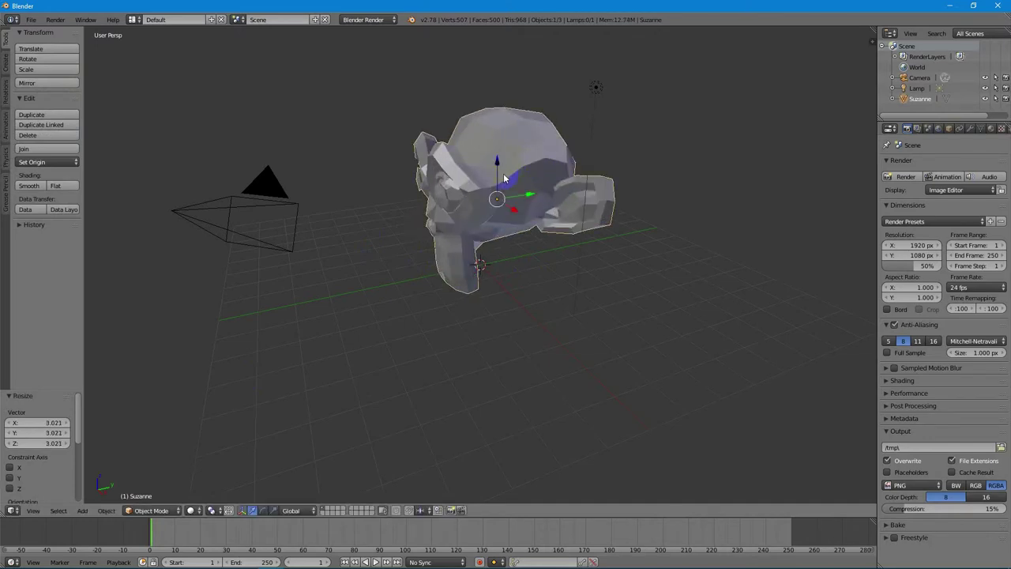
Rotate the monkey about -6° in the view plane and about 98° around the global Z axis
key("r")
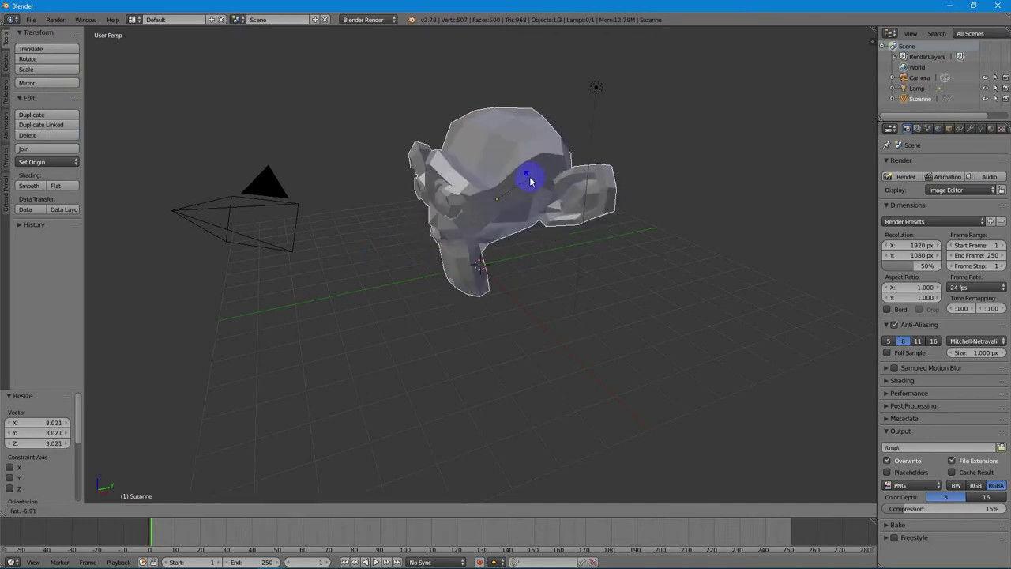
left_click(532, 181)
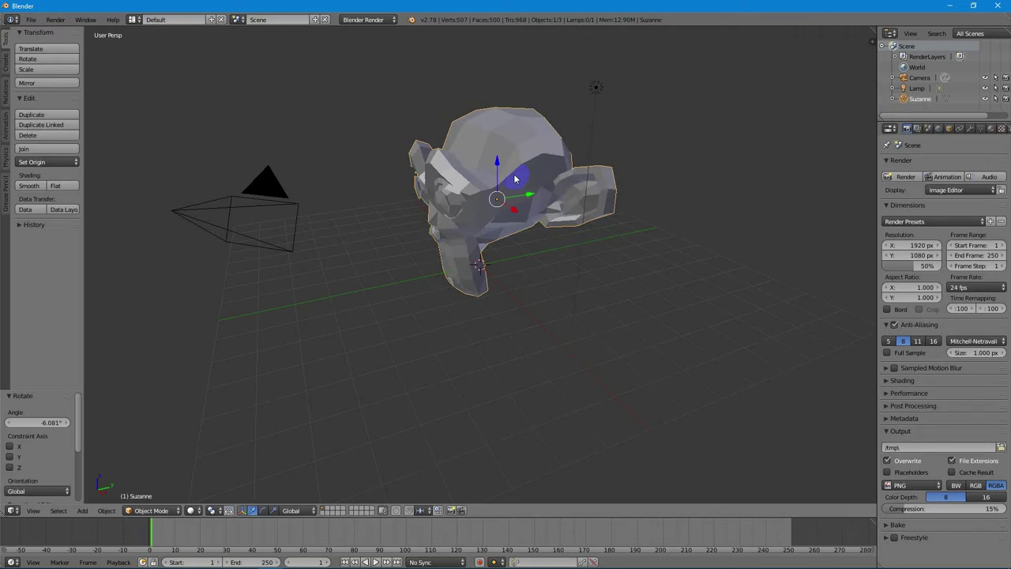
key("r")
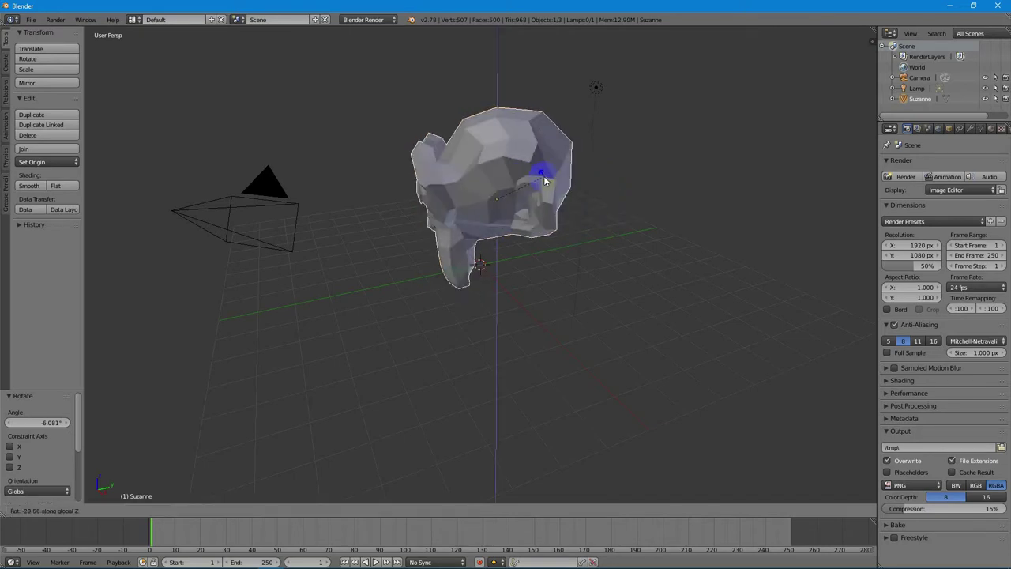
key("z")
left_click(473, 194)
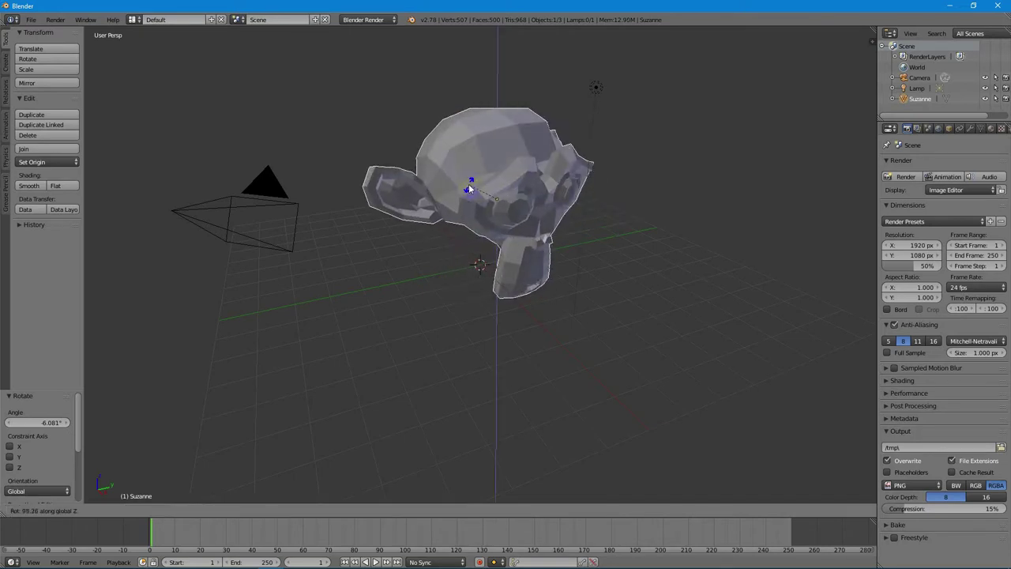
Switch the monkey to Sculpt Mode and sculpt its head, ears and muzzle with the additive brush at 35 px radius and 0.500 strength
left_click(179, 510)
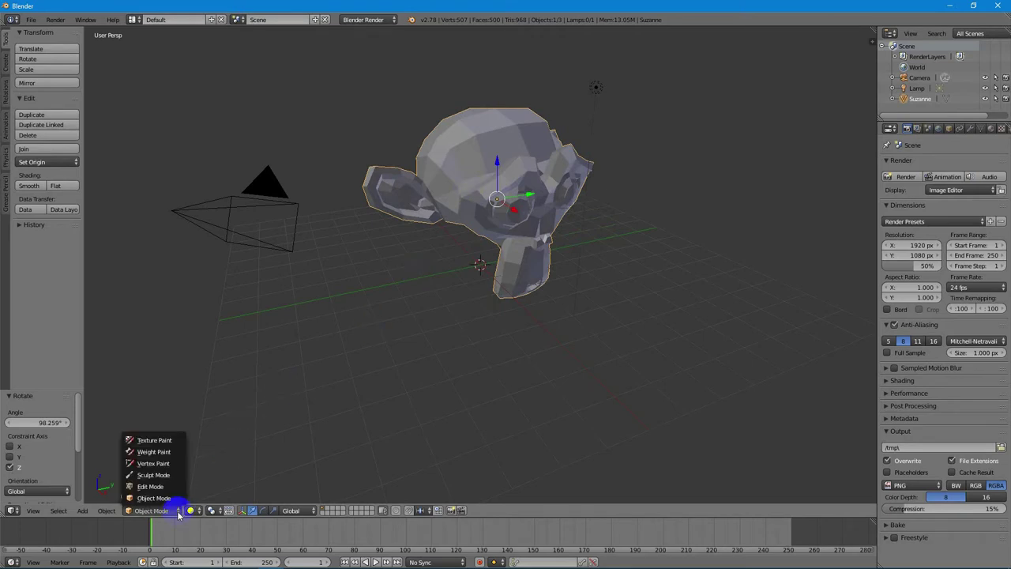
left_click(164, 472)
left_click(441, 191)
left_click(510, 95)
left_click(443, 103)
left_click(507, 93)
left_click(530, 97)
left_click(406, 196)
left_click(357, 172)
left_click(418, 239)
left_click(383, 192)
left_click(521, 188)
left_click(555, 199)
left_click(538, 182)
left_click(526, 197)
left_click(531, 273)
left_click(534, 304)
left_click(553, 289)
left_click(566, 307)
left_click(522, 283)
left_click(573, 325)
left_click(524, 269)
left_click(558, 290)
left_click(521, 282)
left_click(530, 320)
left_click(582, 299)
left_click(603, 297)
left_click(609, 224)
left_click(592, 234)
middle_click_drag(592, 235, 497, 233)
left_click(634, 208)
left_click(562, 132)
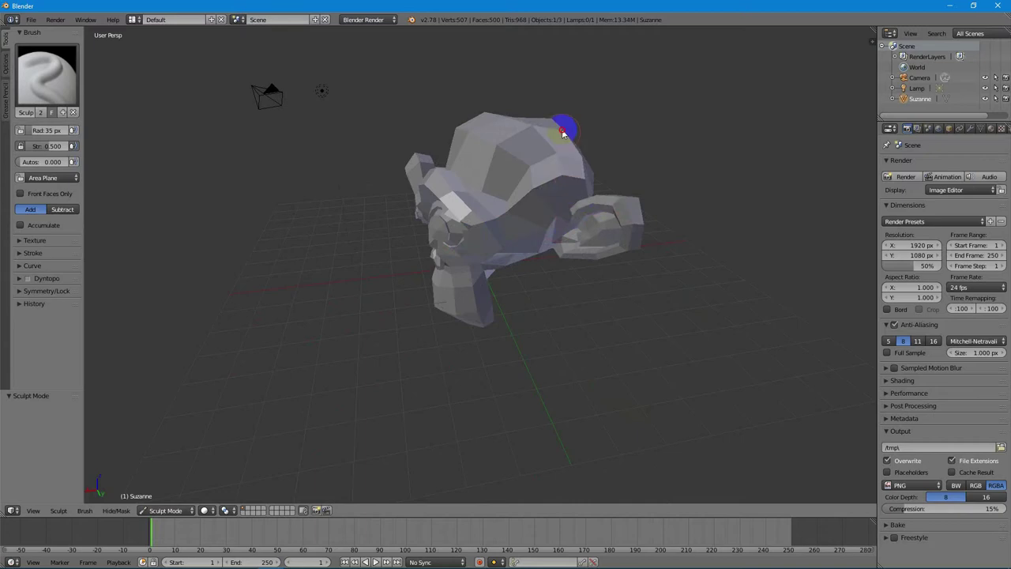
left_click(488, 166)
left_click(651, 286)
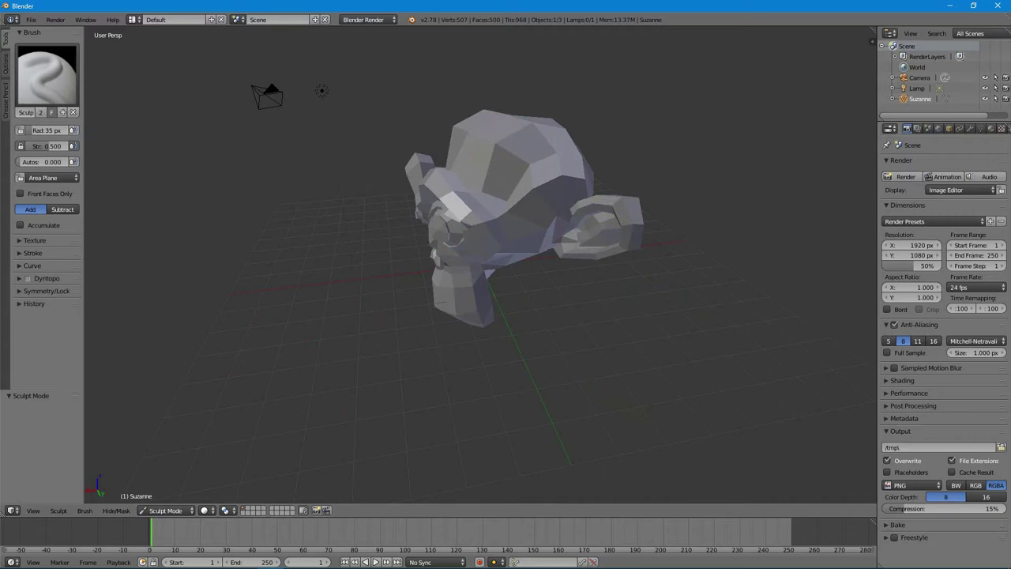
left_click_drag(392, 415, 421, 385)
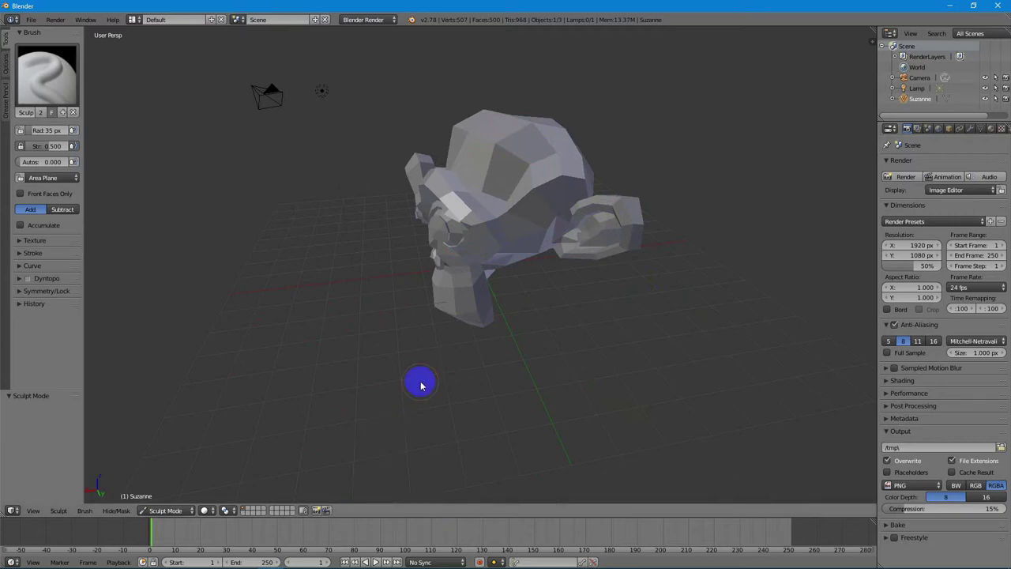
Switch the monkey to Vertex Paint mode
left_click(191, 510)
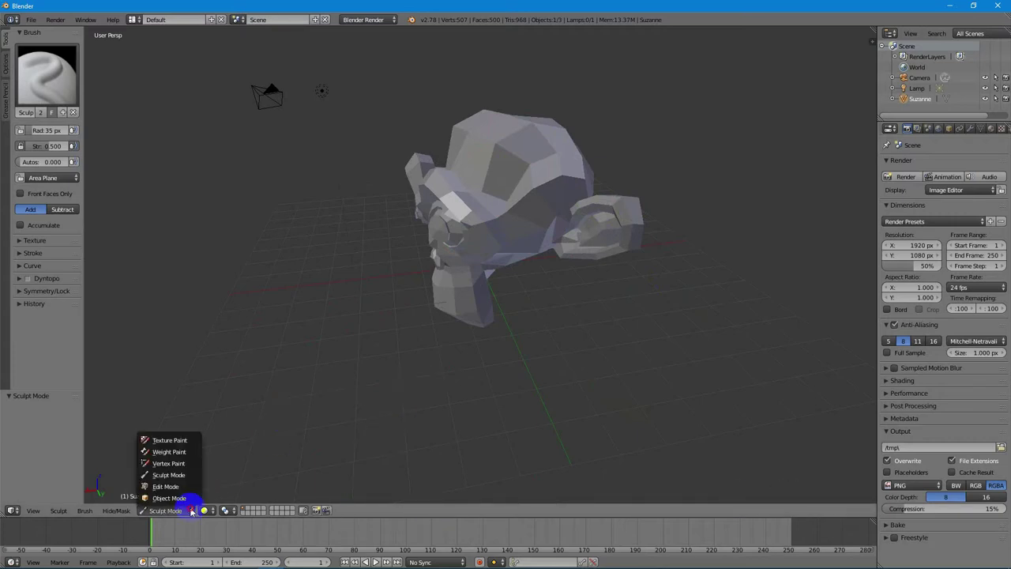
left_click(183, 461)
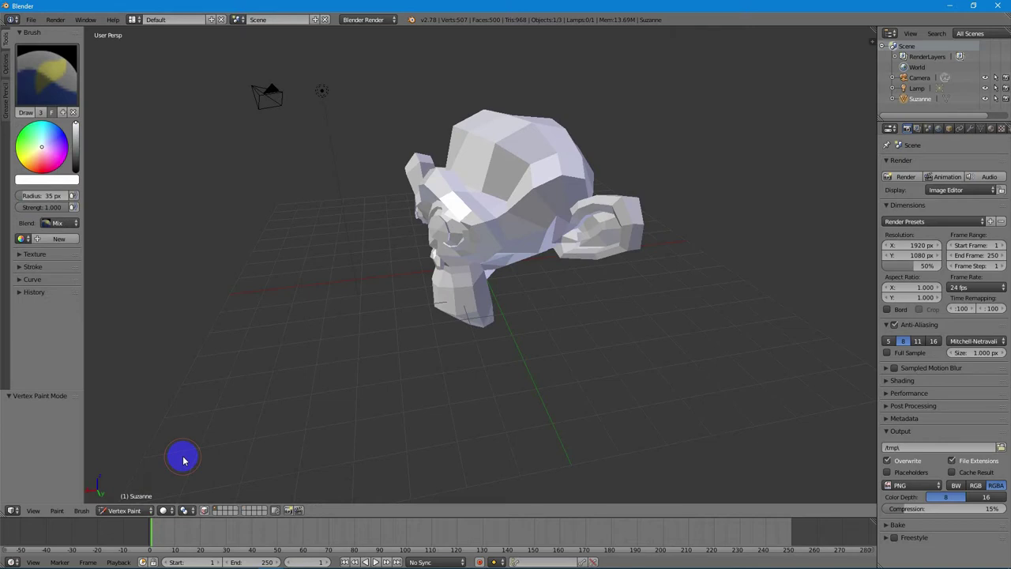
Switch to Weight Paint mode and paint weight 1.000 over the monkey's face, one ear and the upper muzzle
left_click(139, 510)
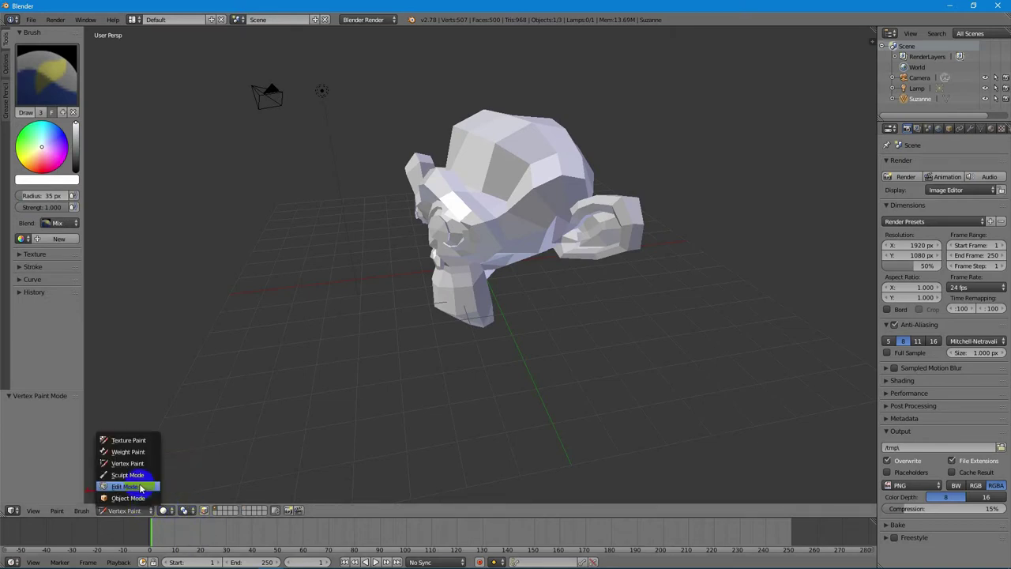
left_click(132, 452)
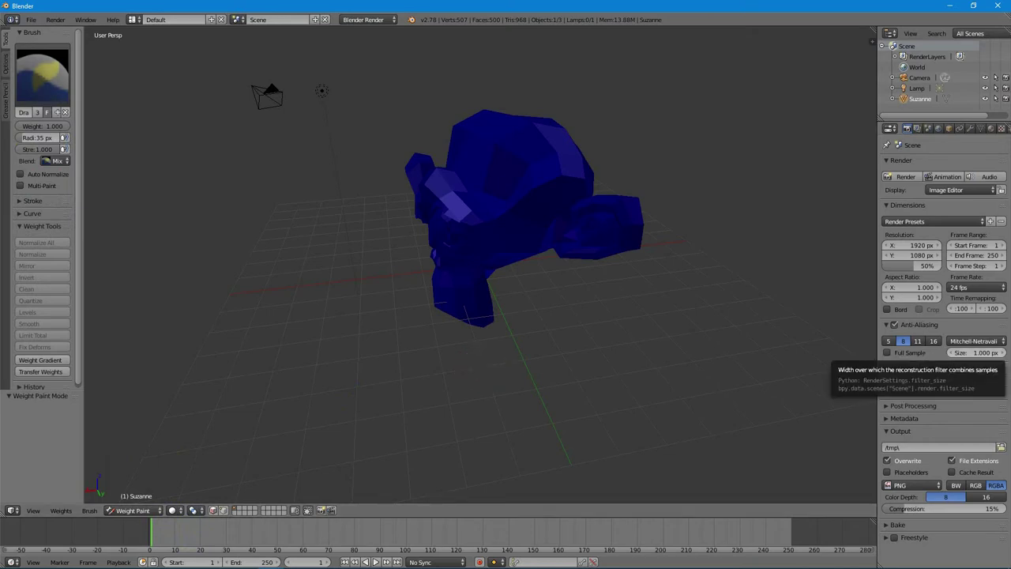
middle_click_drag(551, 334, 647, 325)
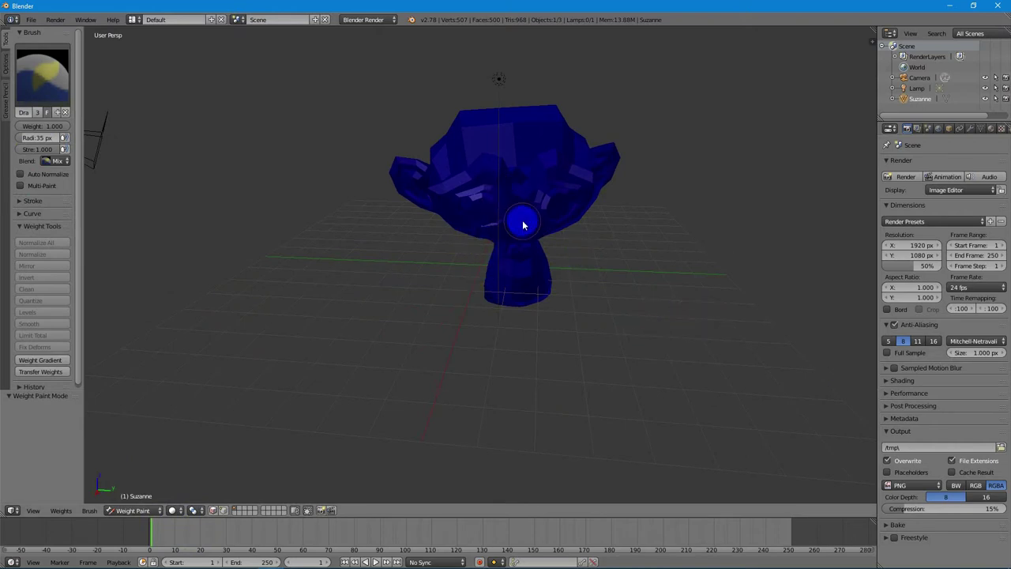
mouse_move(522, 210)
left_mouse_down()
mouse_move(524, 161)
mouse_move(522, 295)
mouse_move(504, 230)
mouse_move(513, 205)
mouse_move(447, 204)
mouse_move(521, 208)
mouse_move(567, 197)
mouse_move(611, 167)
mouse_move(454, 192)
mouse_move(560, 172)
mouse_move(495, 203)
mouse_move(559, 213)
mouse_move(494, 207)
mouse_move(489, 243)
mouse_move(533, 253)
mouse_move(510, 274)
left_mouse_up()
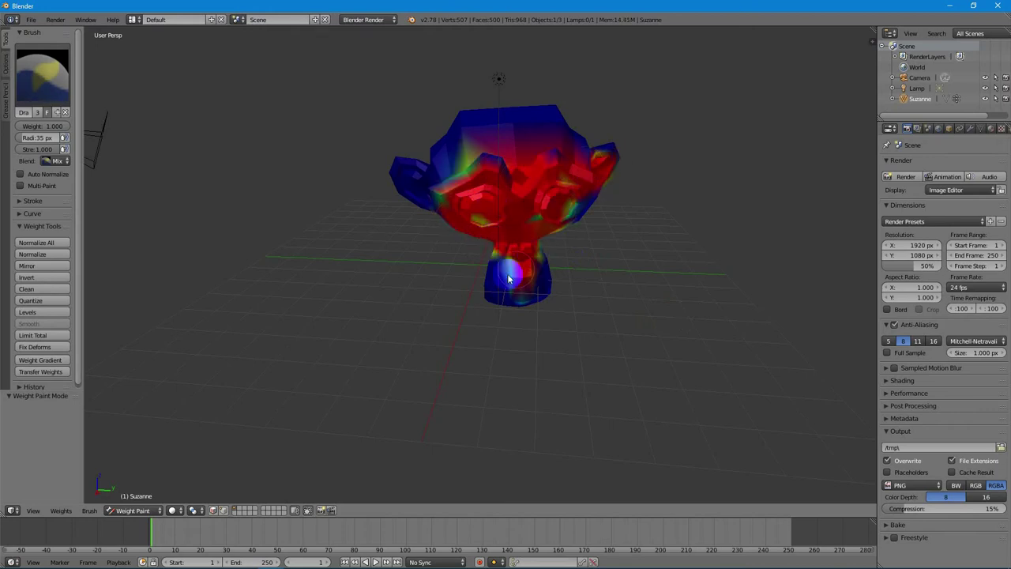
Switch the monkey to Texture Paint mode and look at it from another side
left_click(158, 510)
left_click(144, 432)
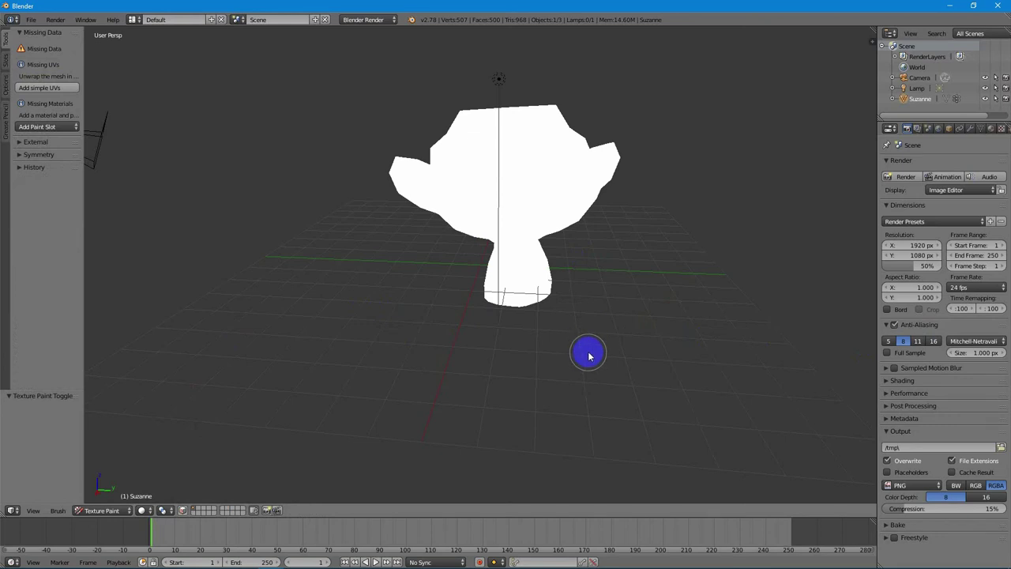
middle_click_drag(588, 356, 574, 319)
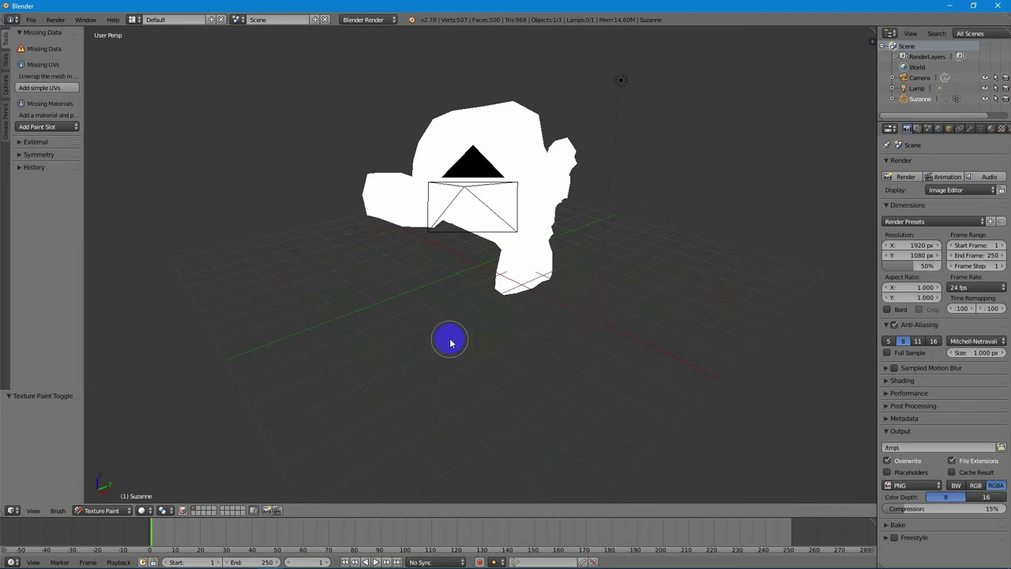
Return the monkey to Object Mode and view it from the front
left_click(150, 511)
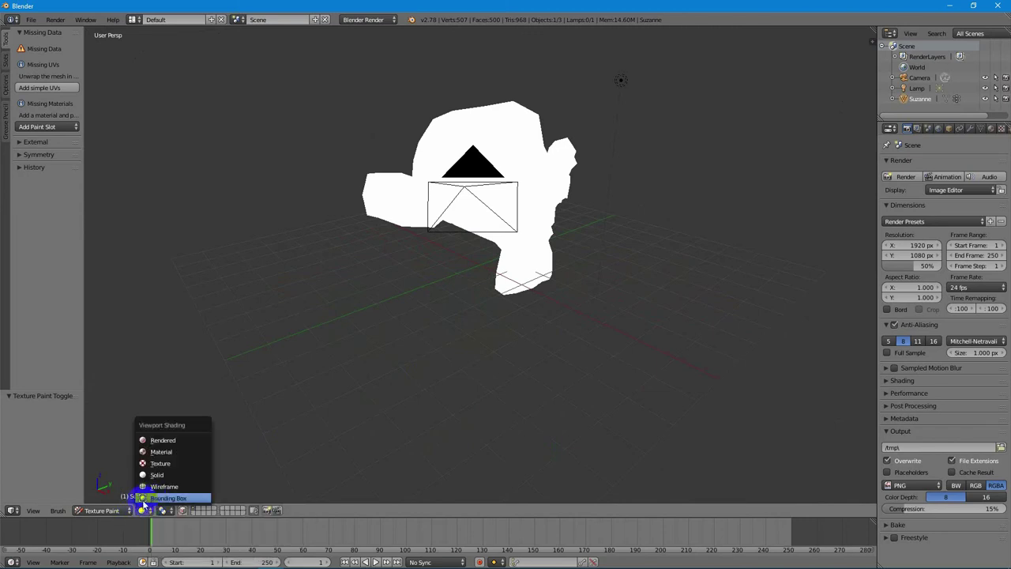
left_click(117, 510)
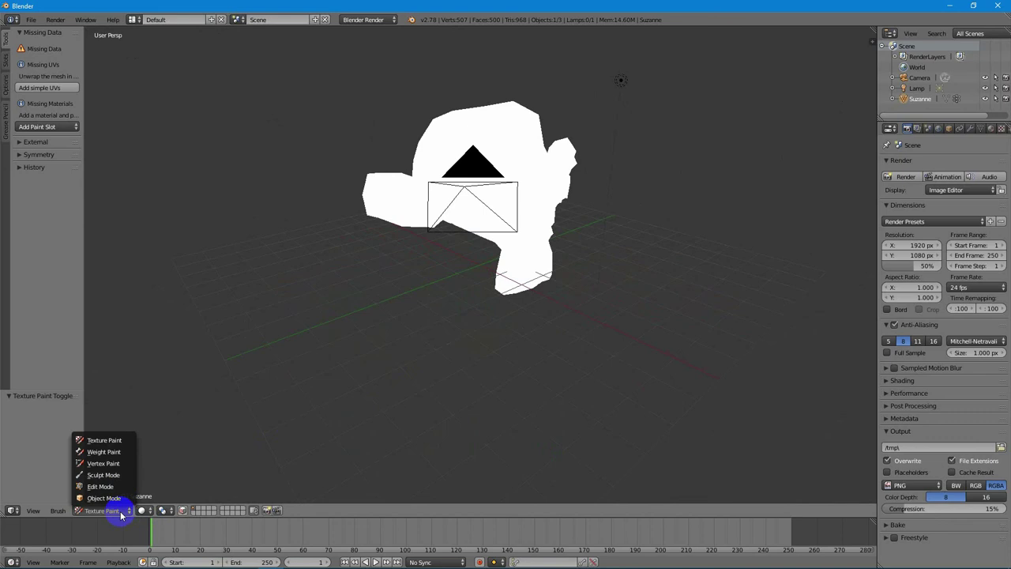
left_click(104, 498)
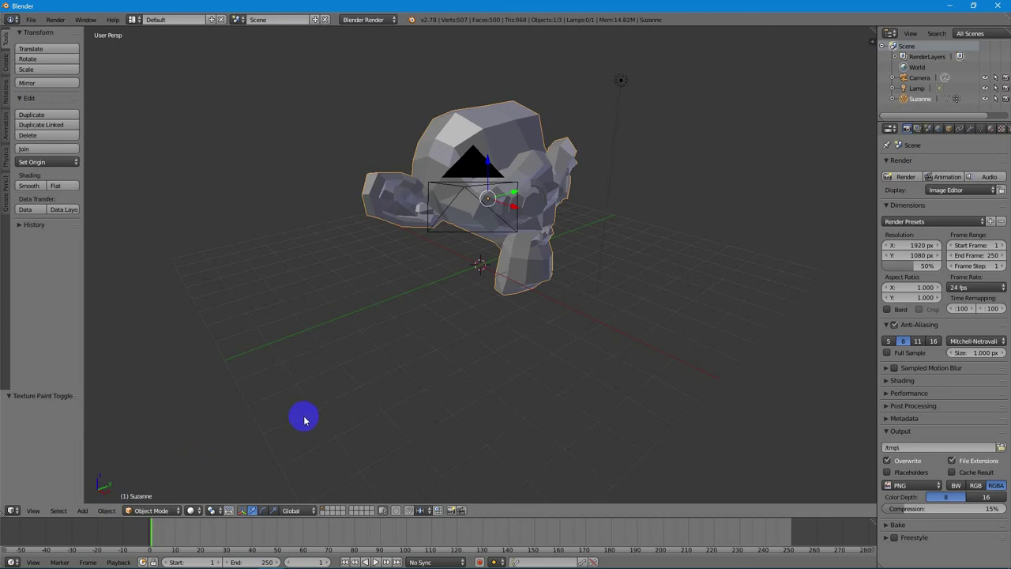
middle_click_drag(507, 353, 437, 350)
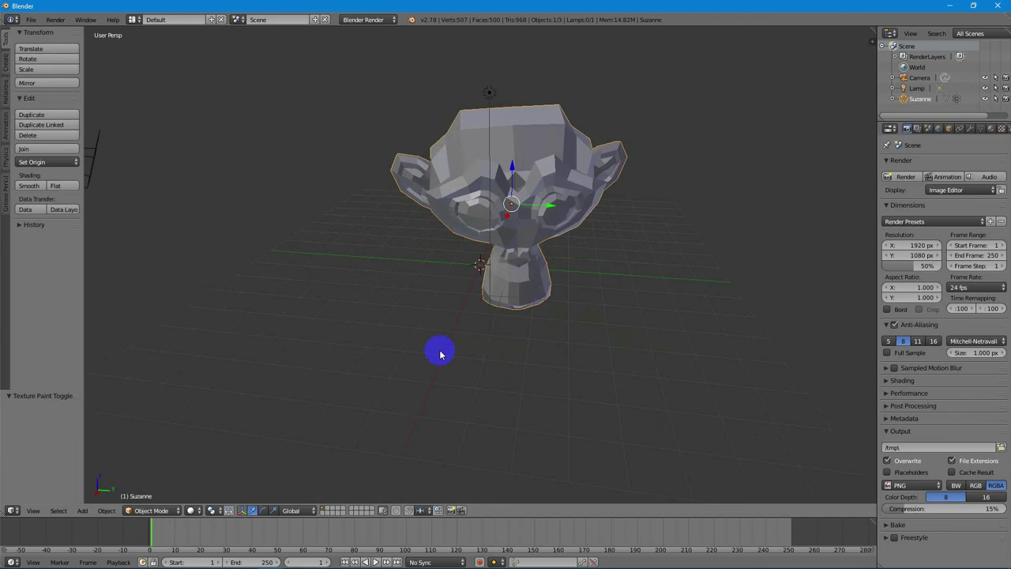